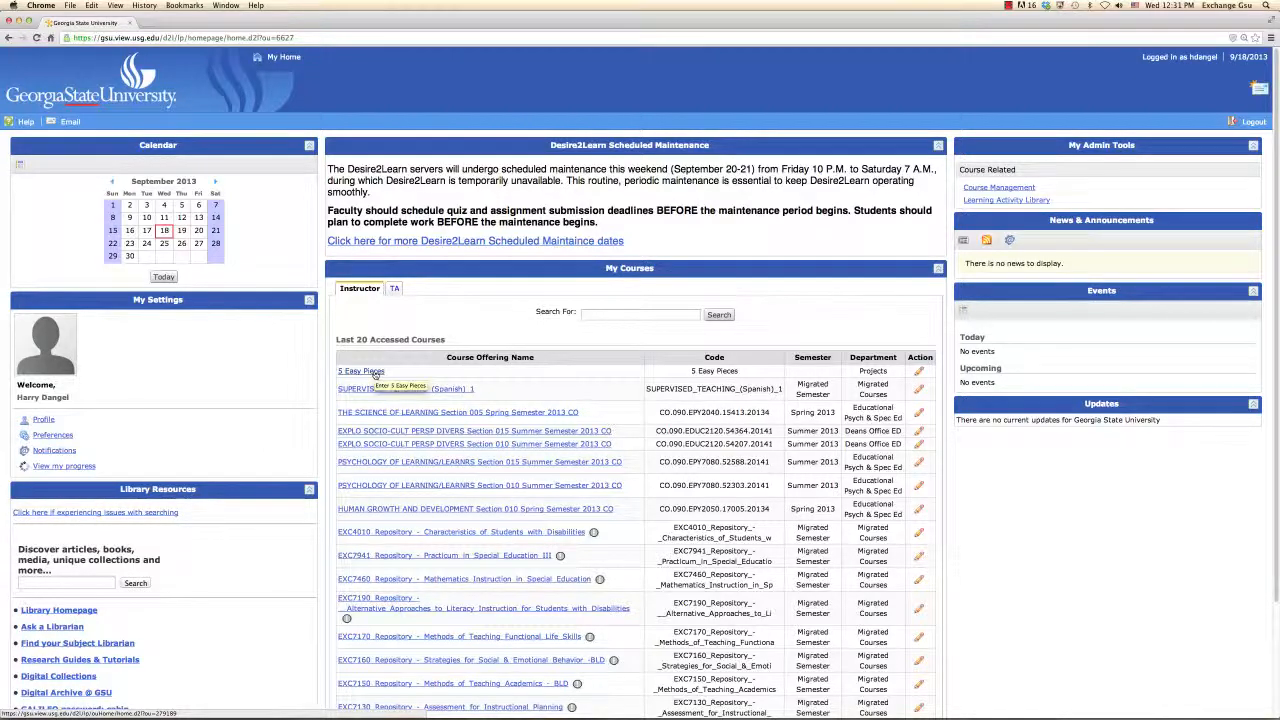
# Step: Start a new survey in the surveys area of the 5 Easy Pieces course
pyautogui.click(375, 373)
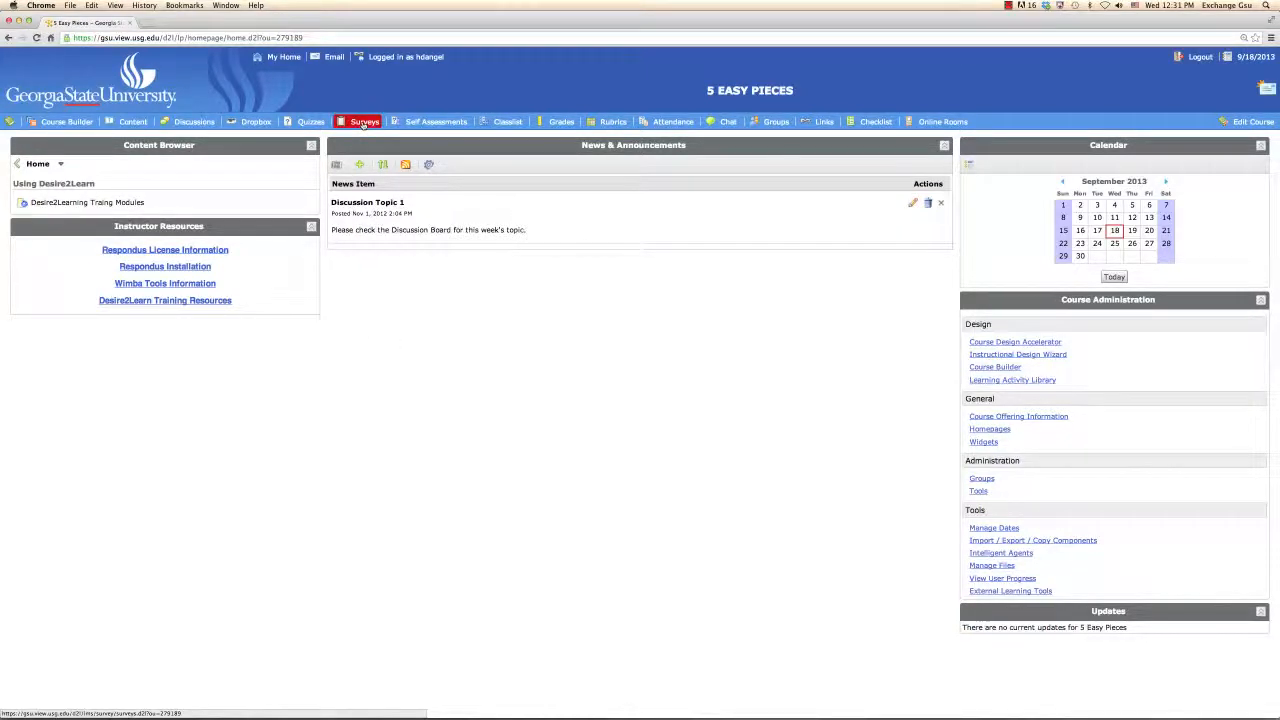
pyautogui.click(364, 122)
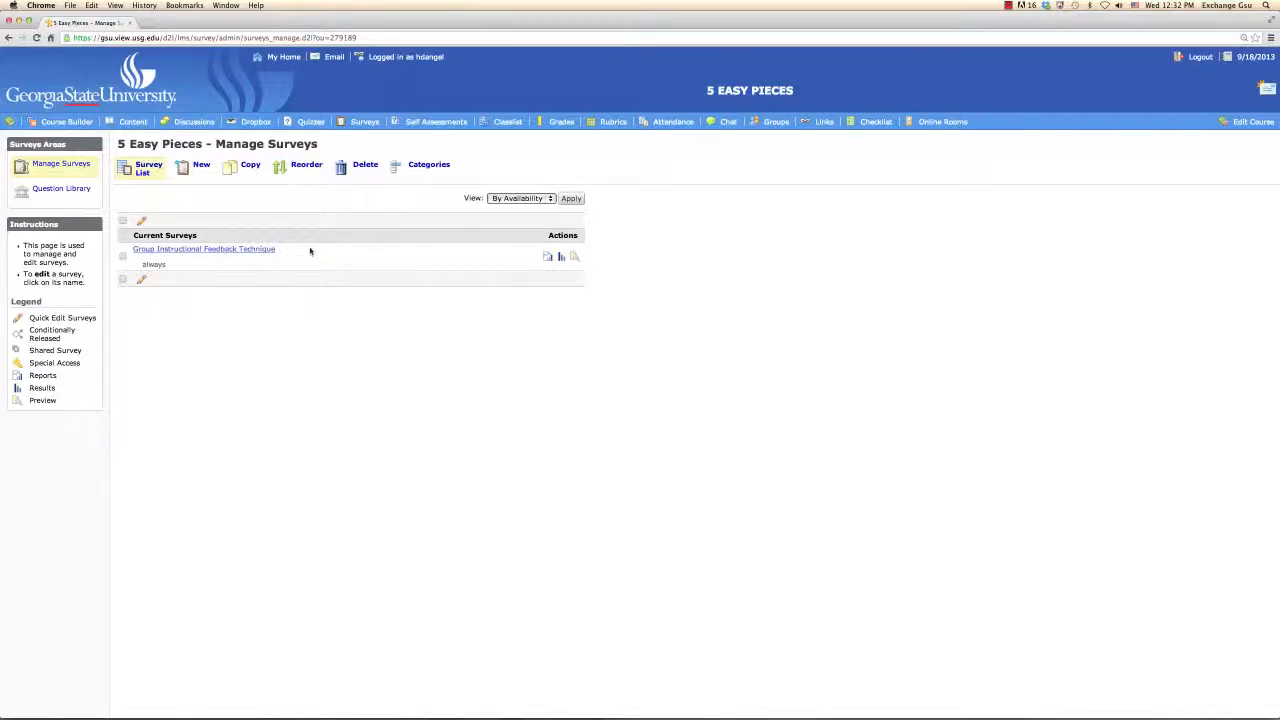
pyautogui.click(201, 166)
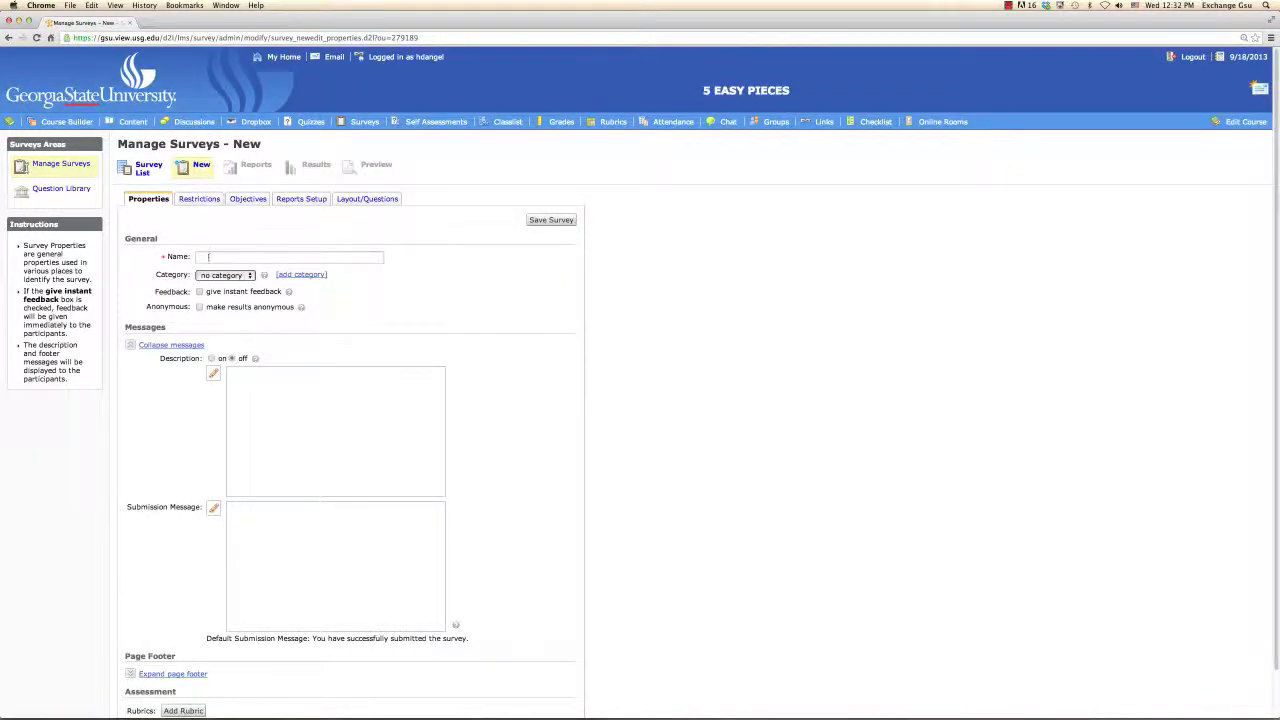
# Step: Name the new survey "Instructional Feedback" and save it
pyautogui.click(207, 256)
pyautogui.write('Ins')
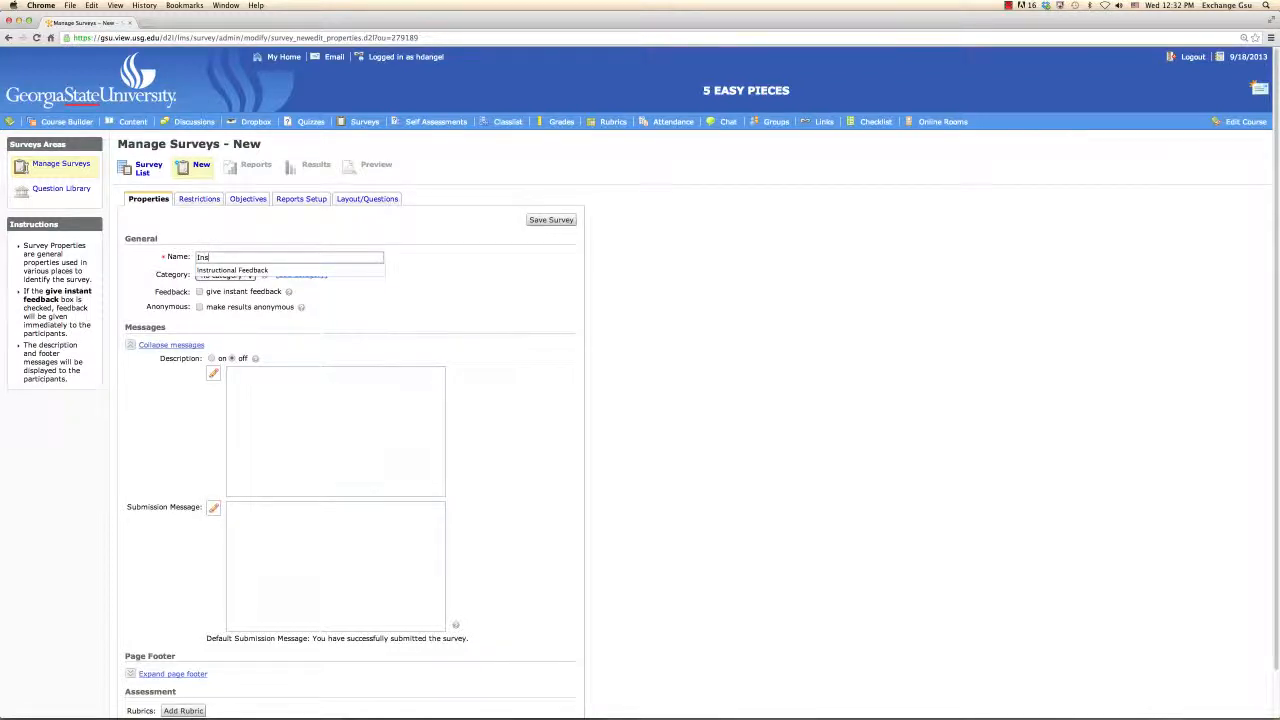
pyautogui.write('tructional Feedback')
pyautogui.click(544, 222)
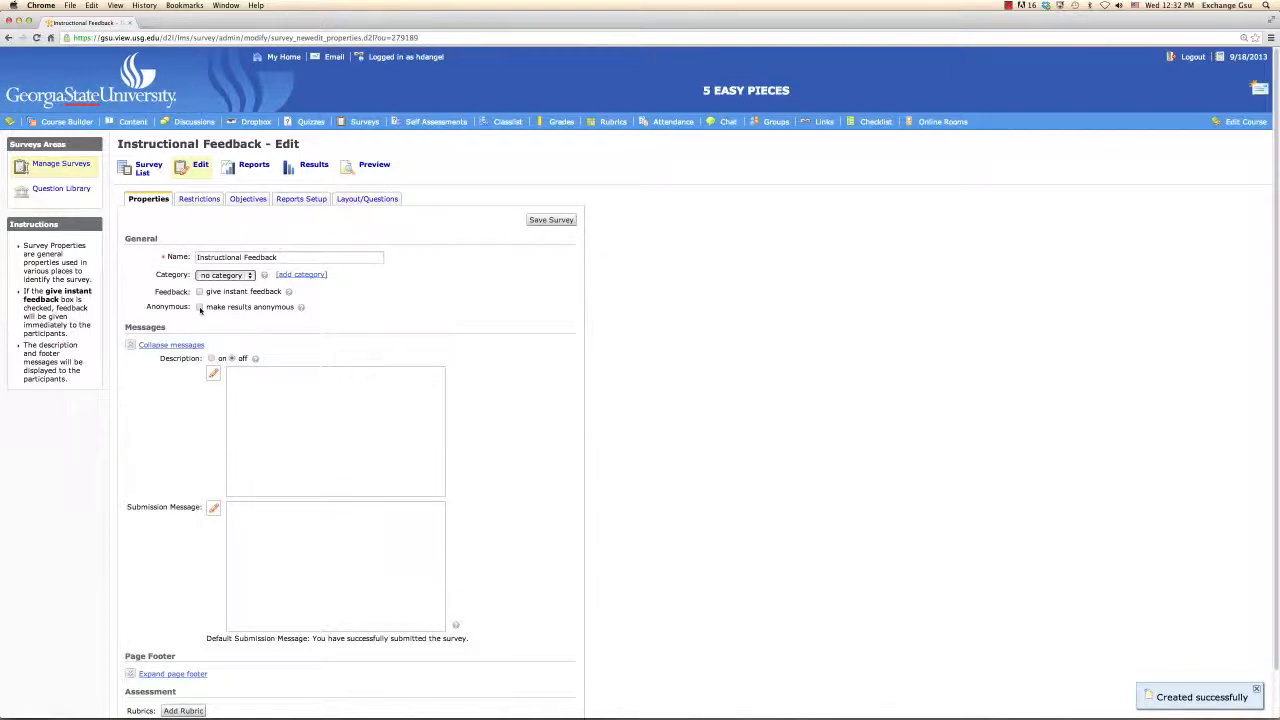
# Step: Make the survey results anonymous, save the survey and confirm the irreversible change
pyautogui.click(200, 308)
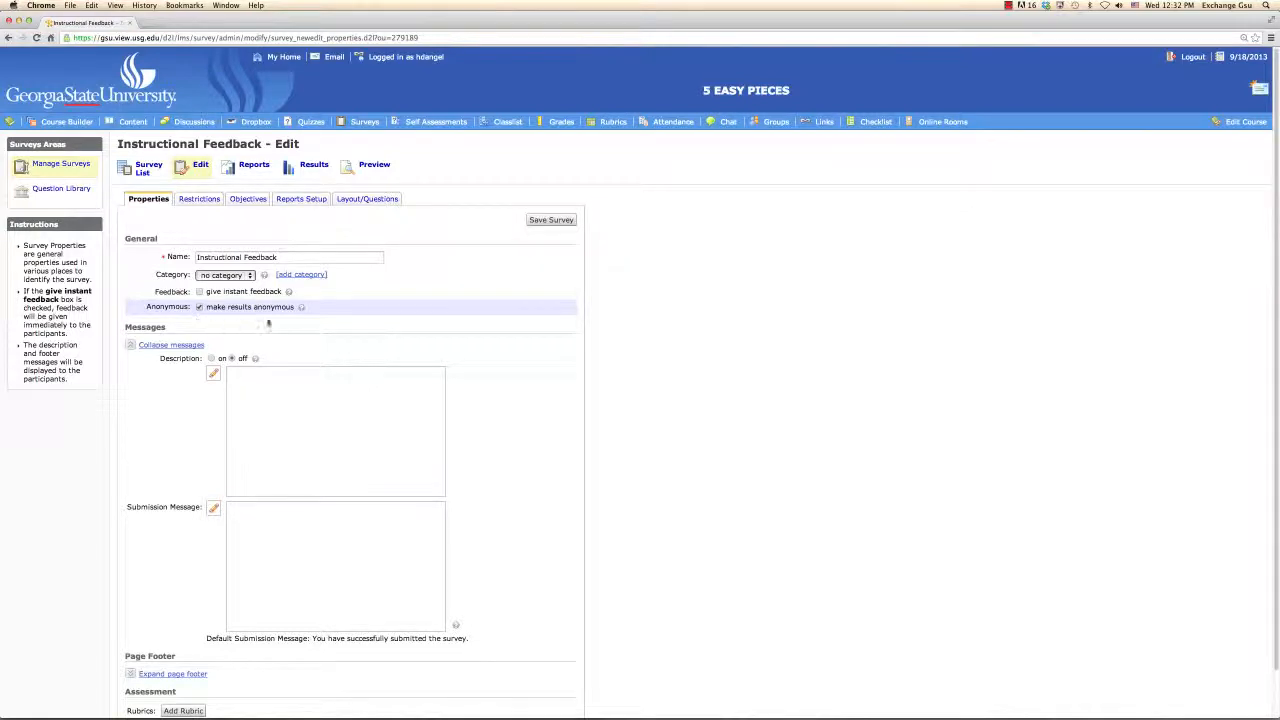
pyautogui.click(549, 222)
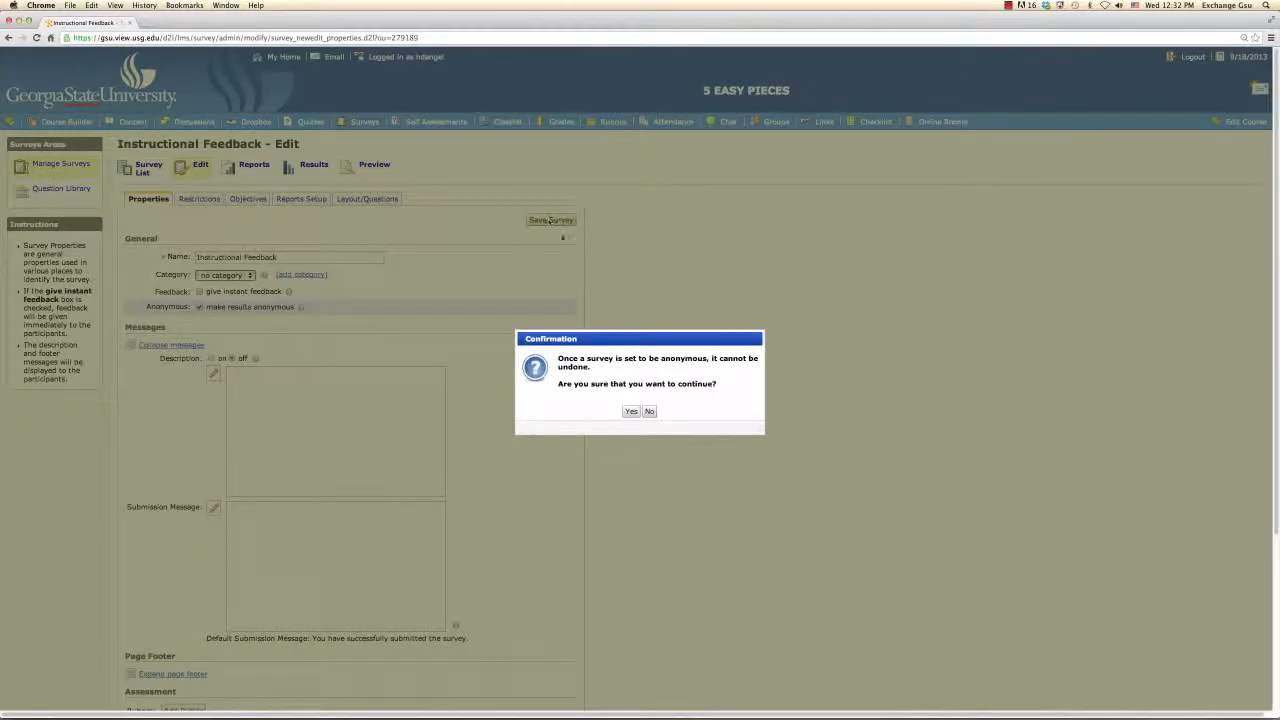
pyautogui.click(632, 412)
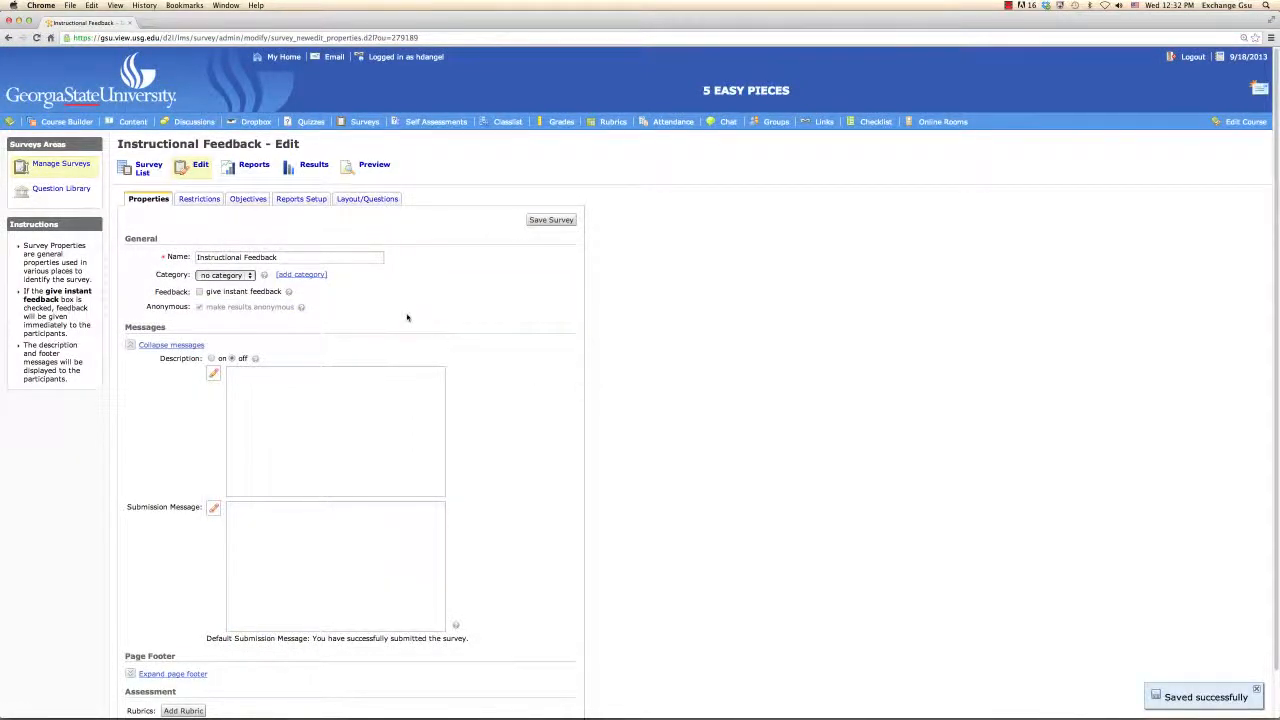
# Step: Create a new Long Answer Question (LA) in the Instructional Feedback survey's questions
pyautogui.click(372, 200)
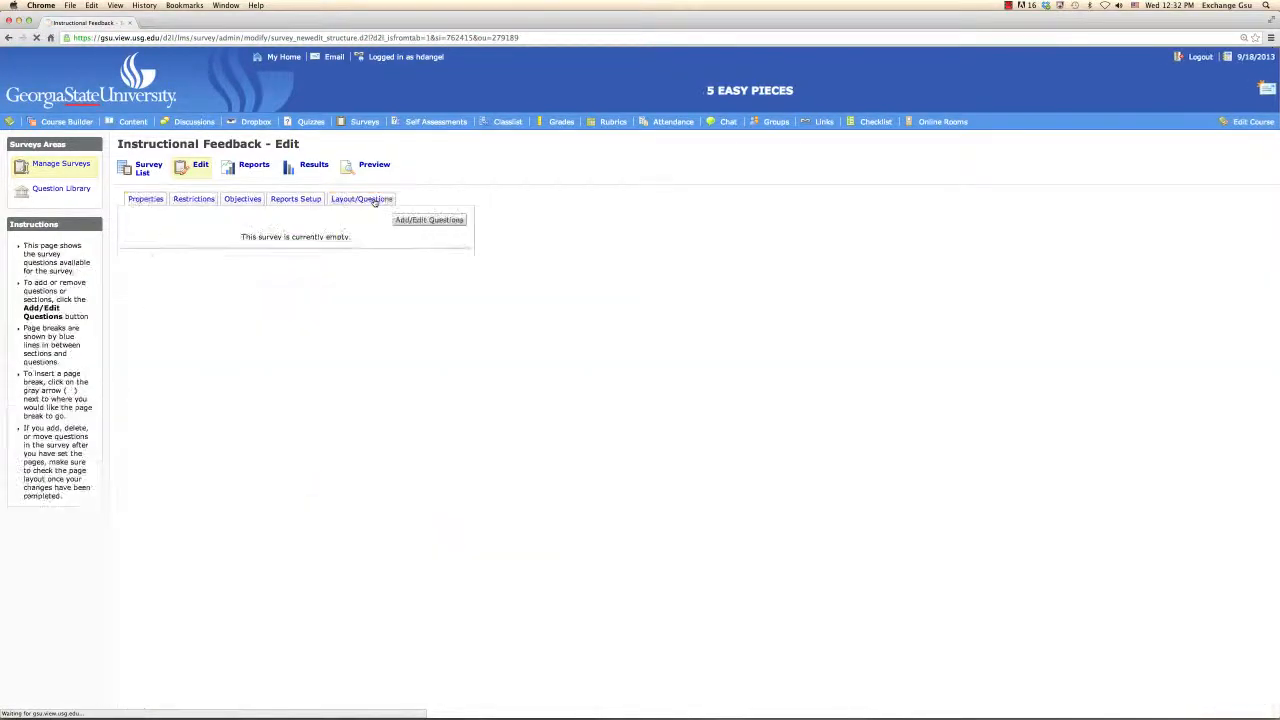
pyautogui.click(428, 220)
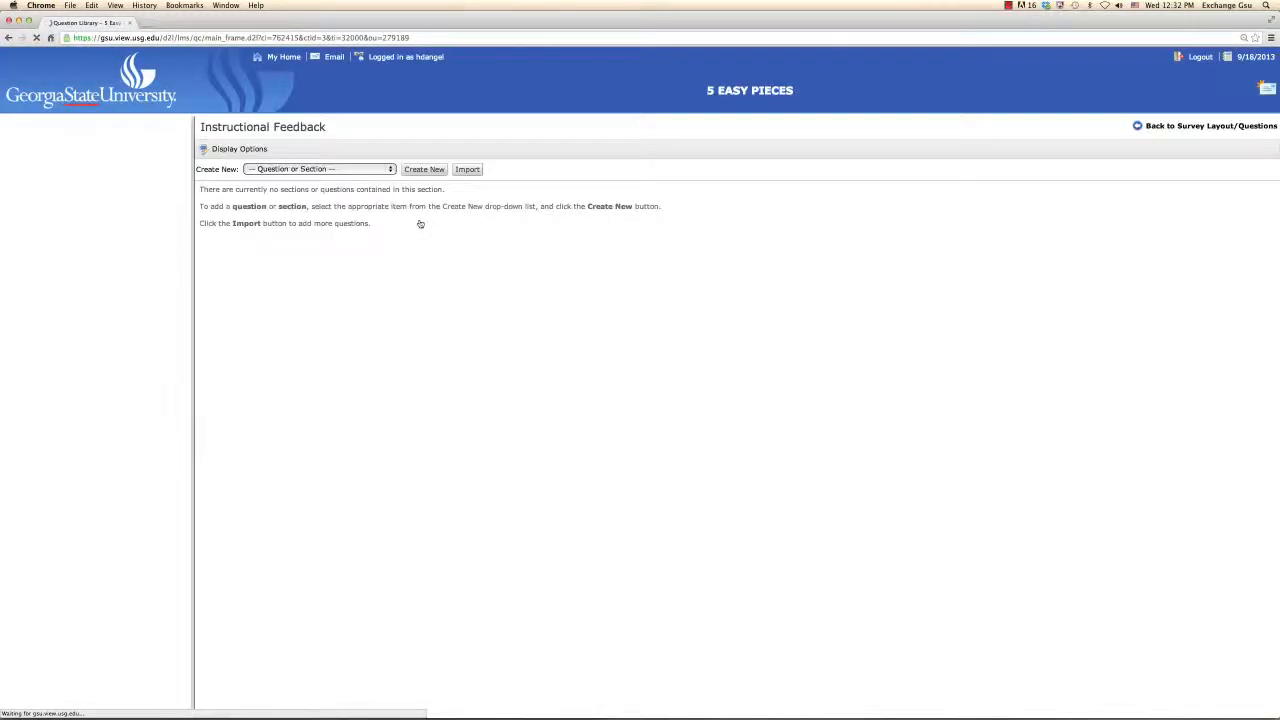
pyautogui.click(391, 172)
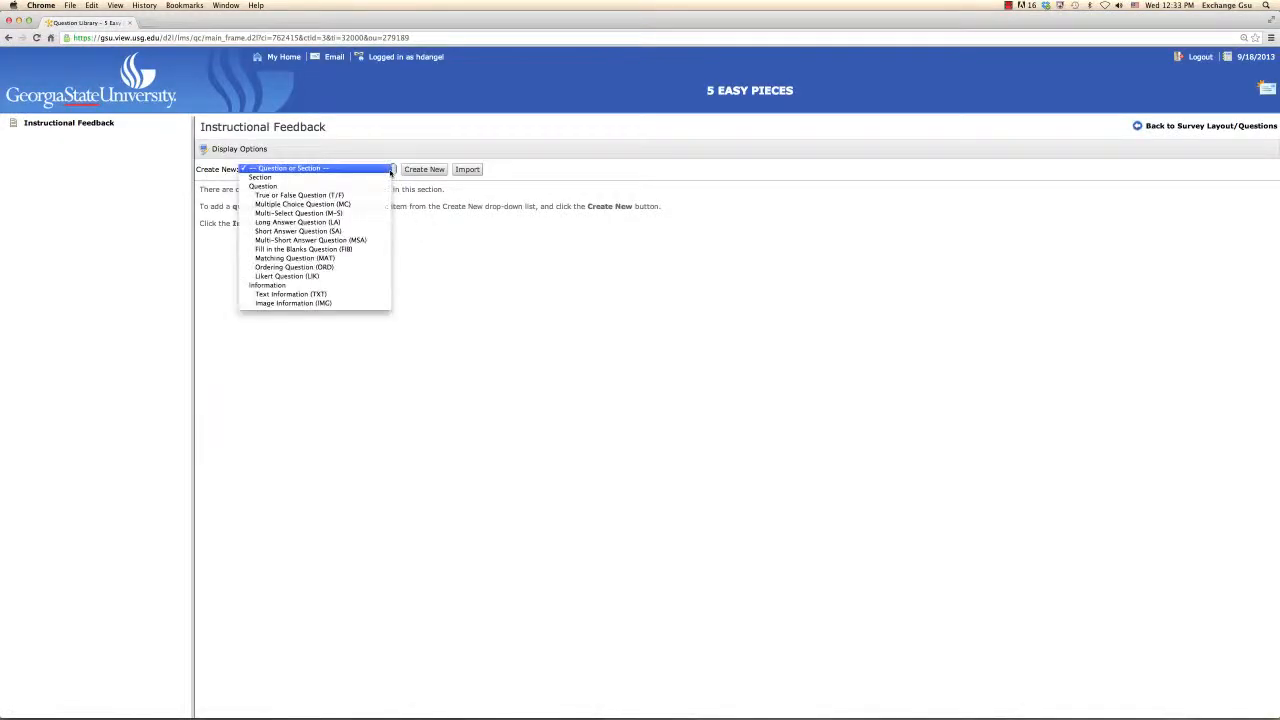
pyautogui.click(357, 222)
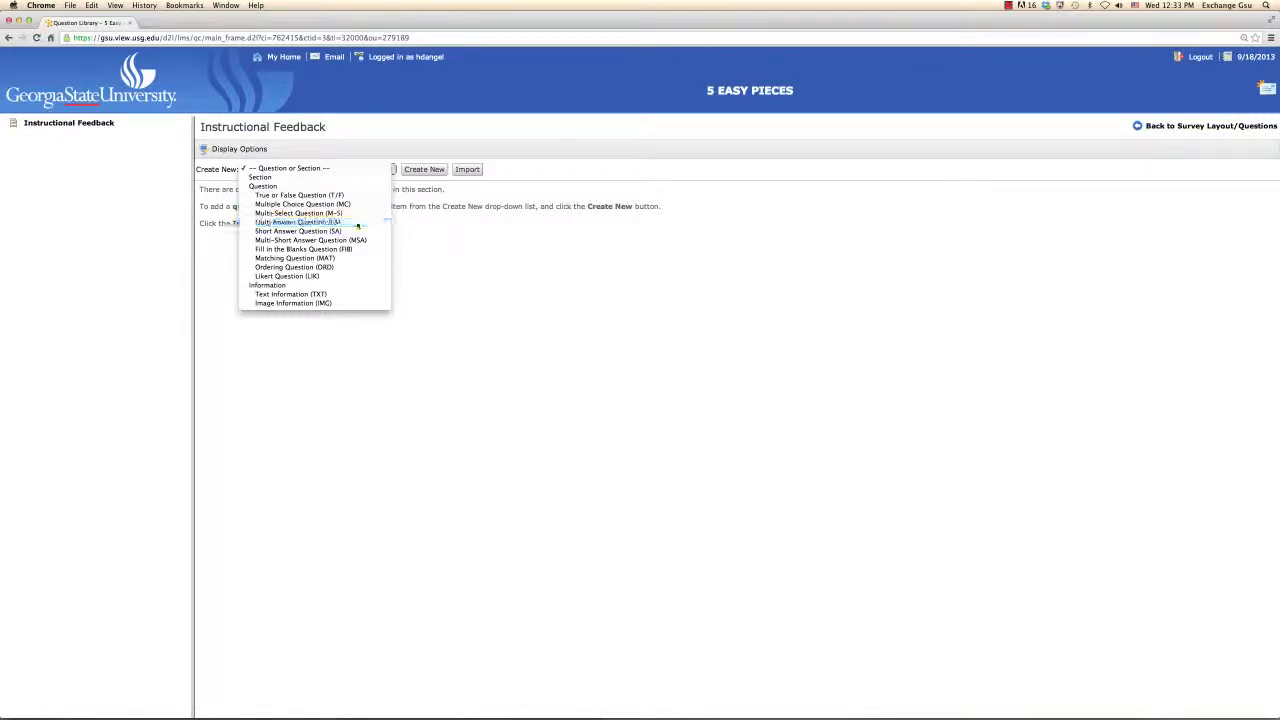
pyautogui.click(425, 171)
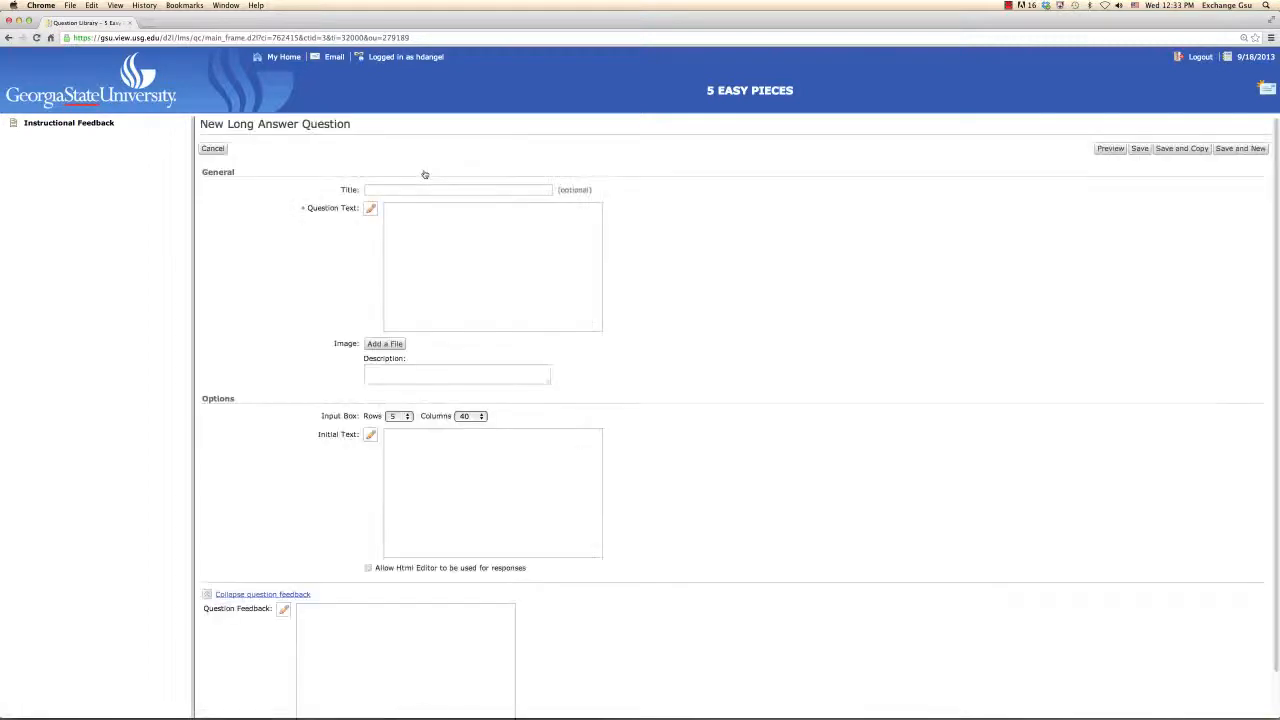
# Step: Title the long answer question "Helps" and activate its question text editor
pyautogui.click(423, 189)
pyautogui.write('He')
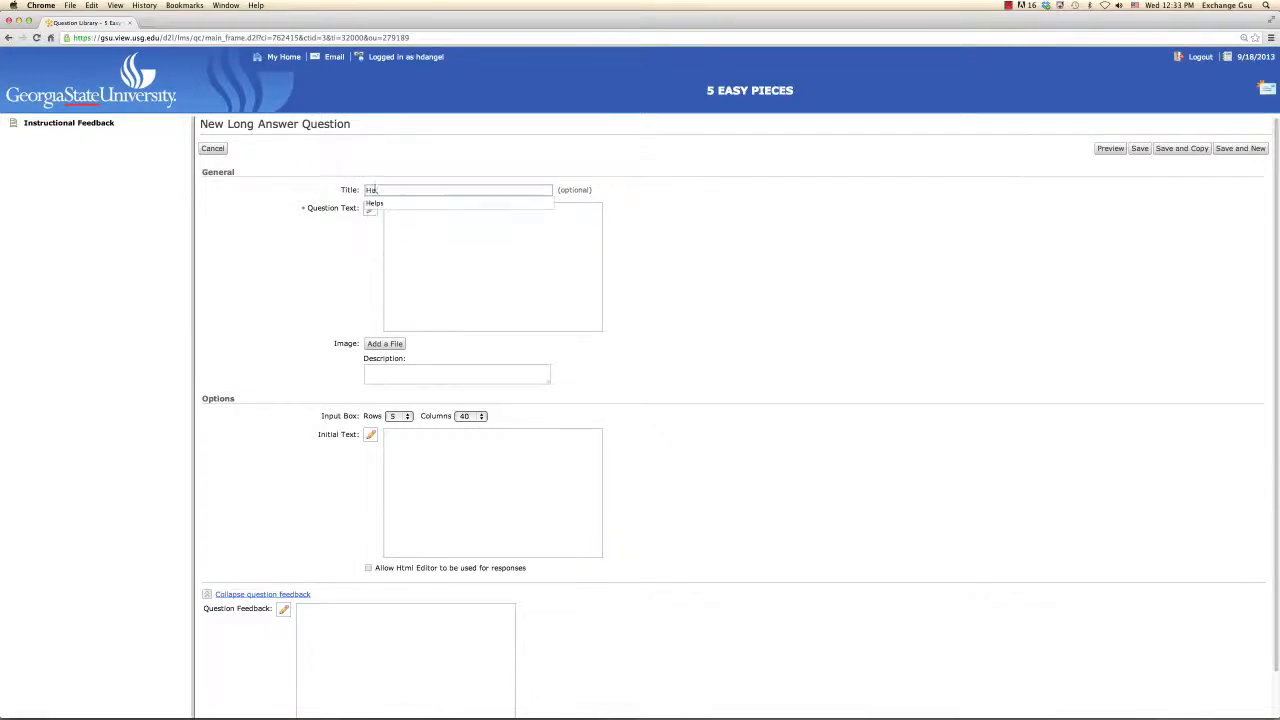
pyautogui.write('lps')
pyautogui.click(480, 243)
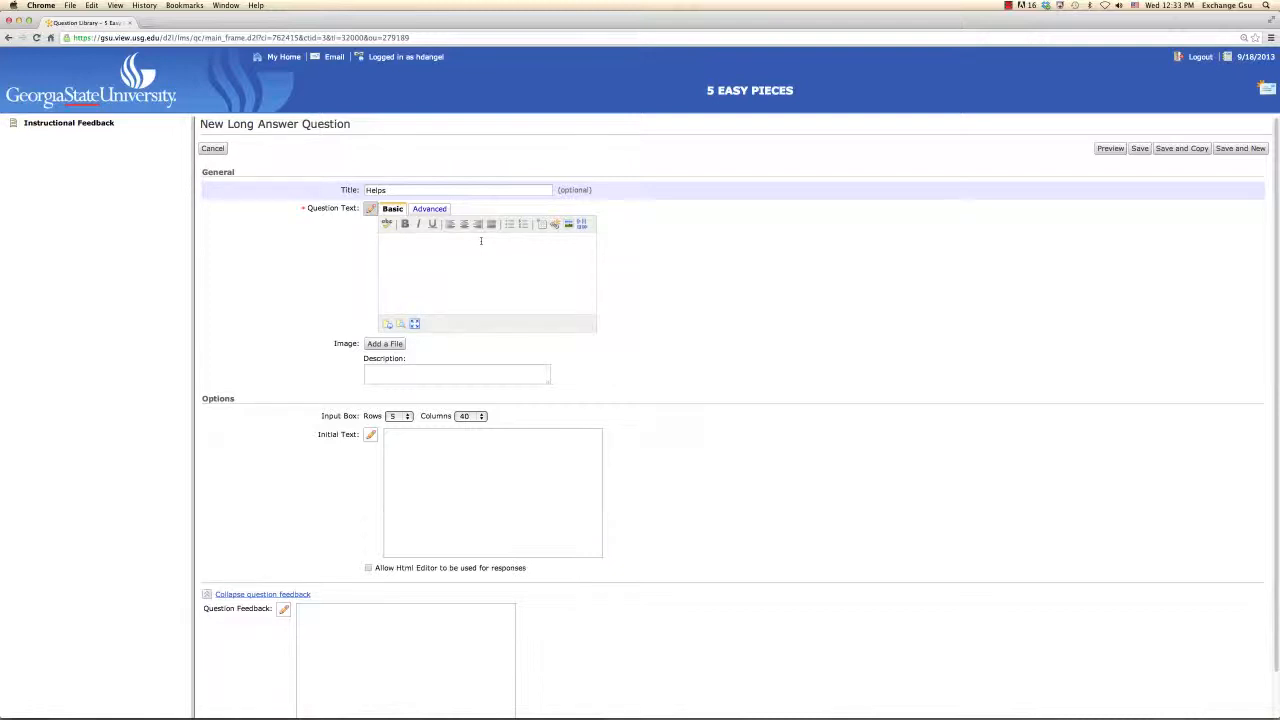
# Step: Switch to Word and cut question A's text, "What are several things your instructor does that help you to Learn?", from the directions document
pyautogui.press('super+Tab')
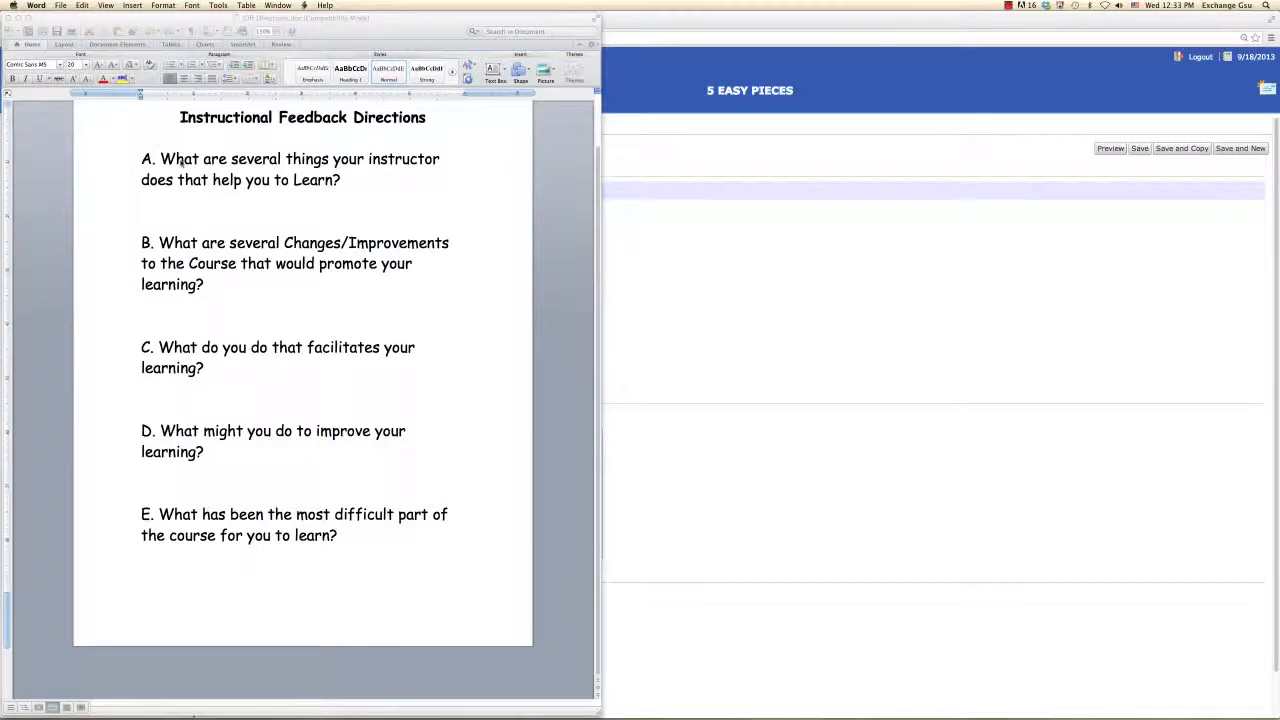
pyautogui.click(159, 158)
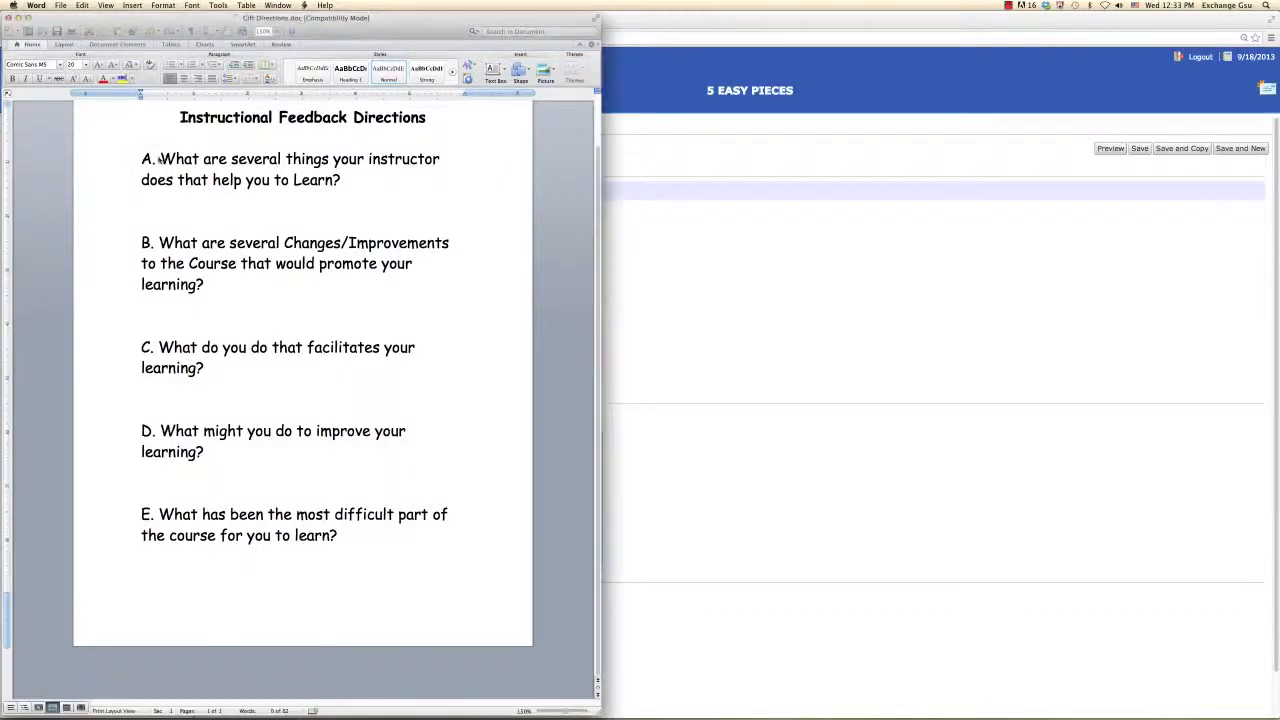
pyautogui.moveTo(159, 158); pyautogui.dragTo(346, 184)
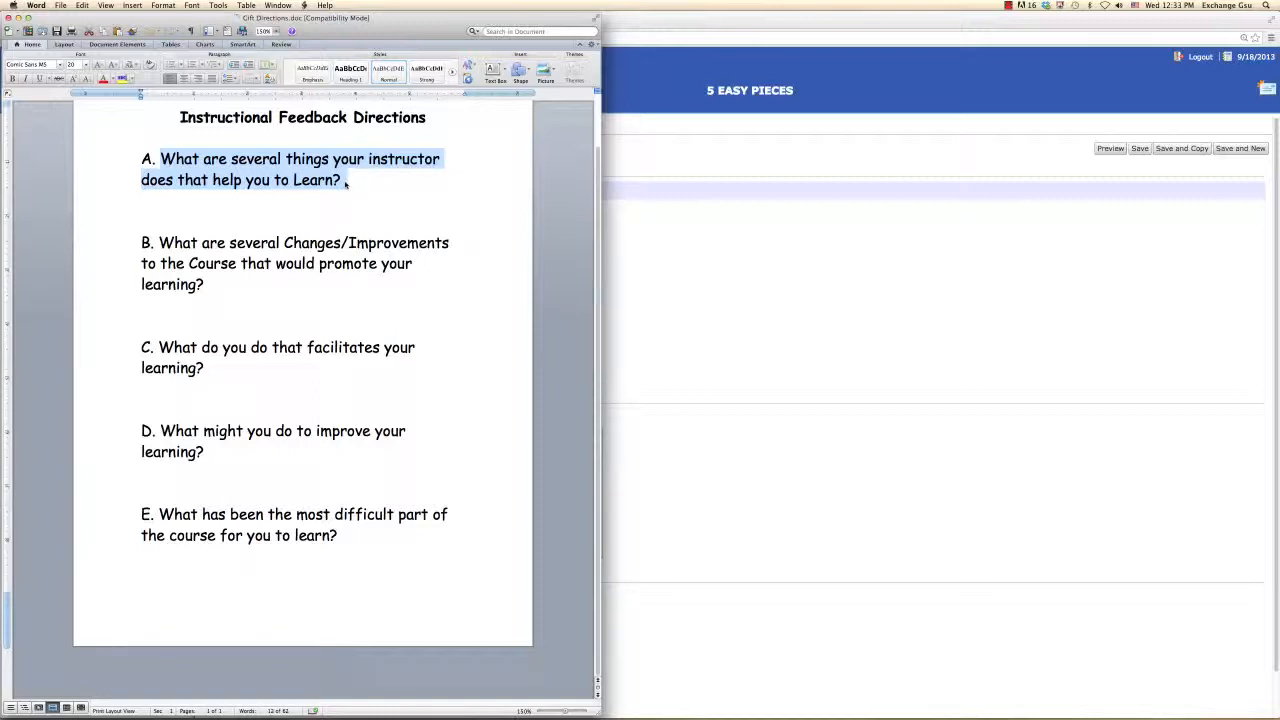
pyautogui.press('super+c')
pyautogui.press('super+x')
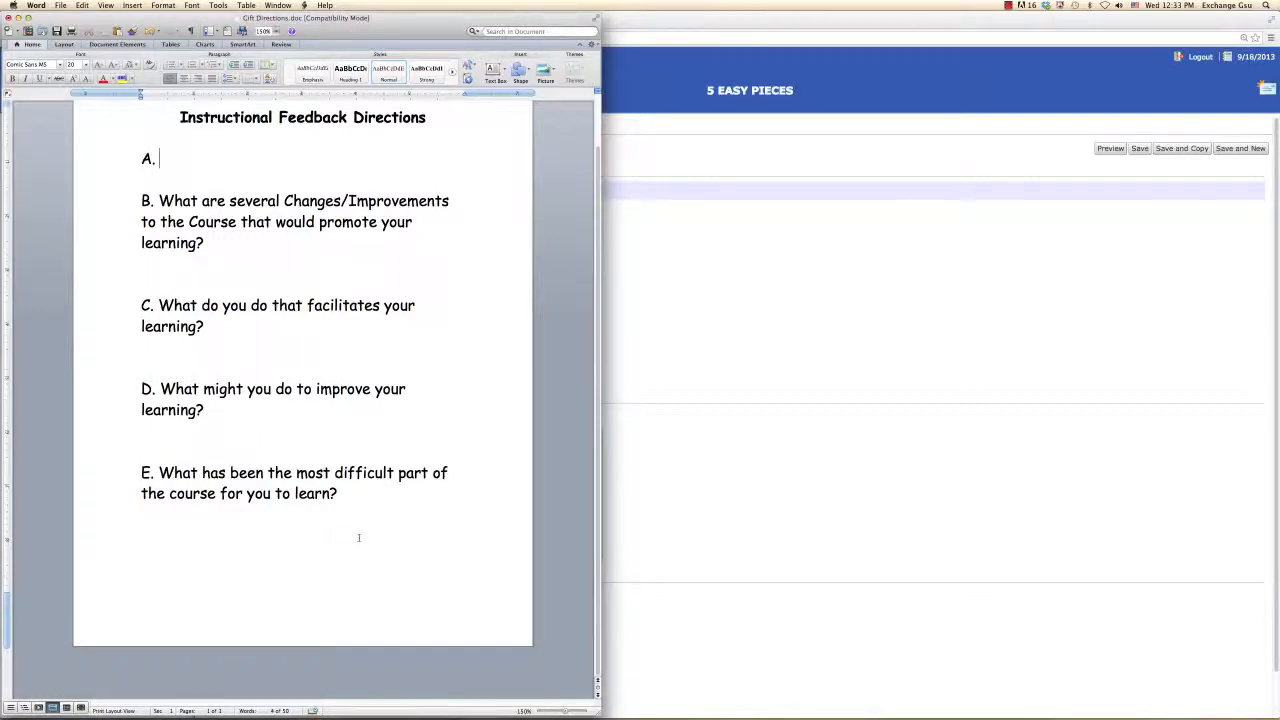
# Step: Return to Chrome, paste question A's text into the Helps question, and save it while starting another long answer question
pyautogui.press('super+Tab')
pyautogui.press('super+Tab')
pyautogui.press('super+Tab')
pyautogui.press('super+Tab')
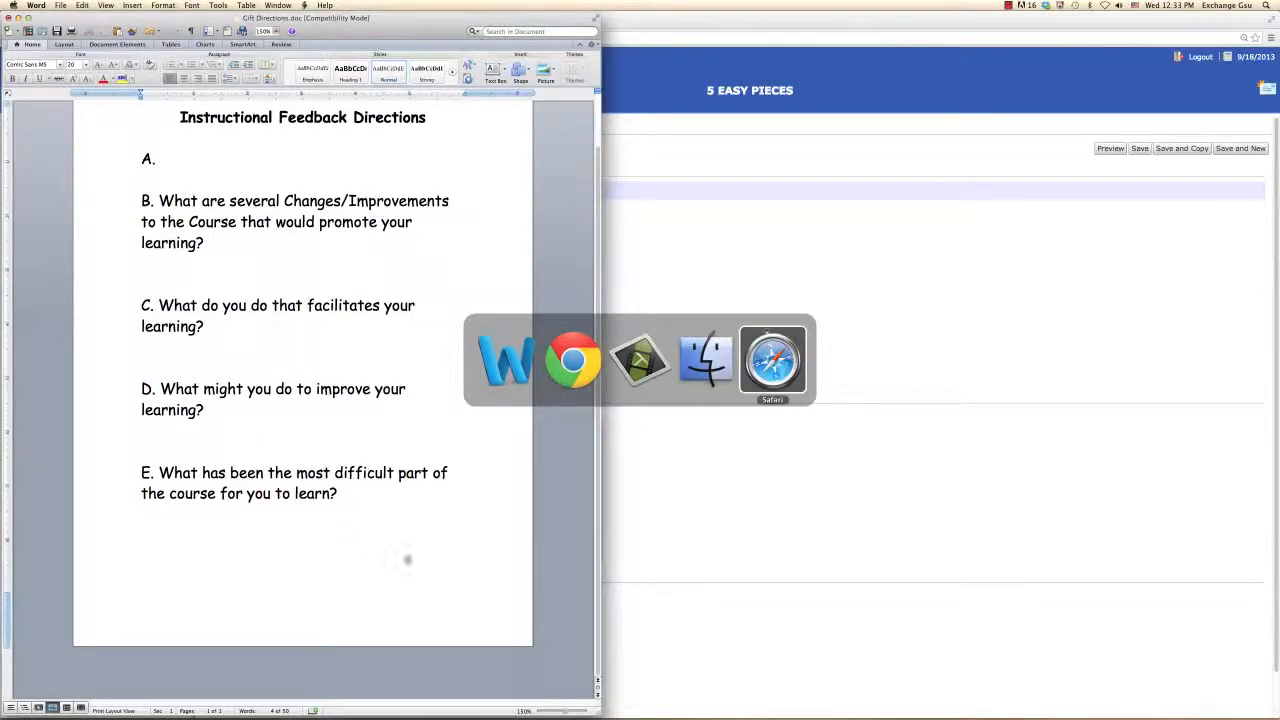
pyautogui.click(561, 370)
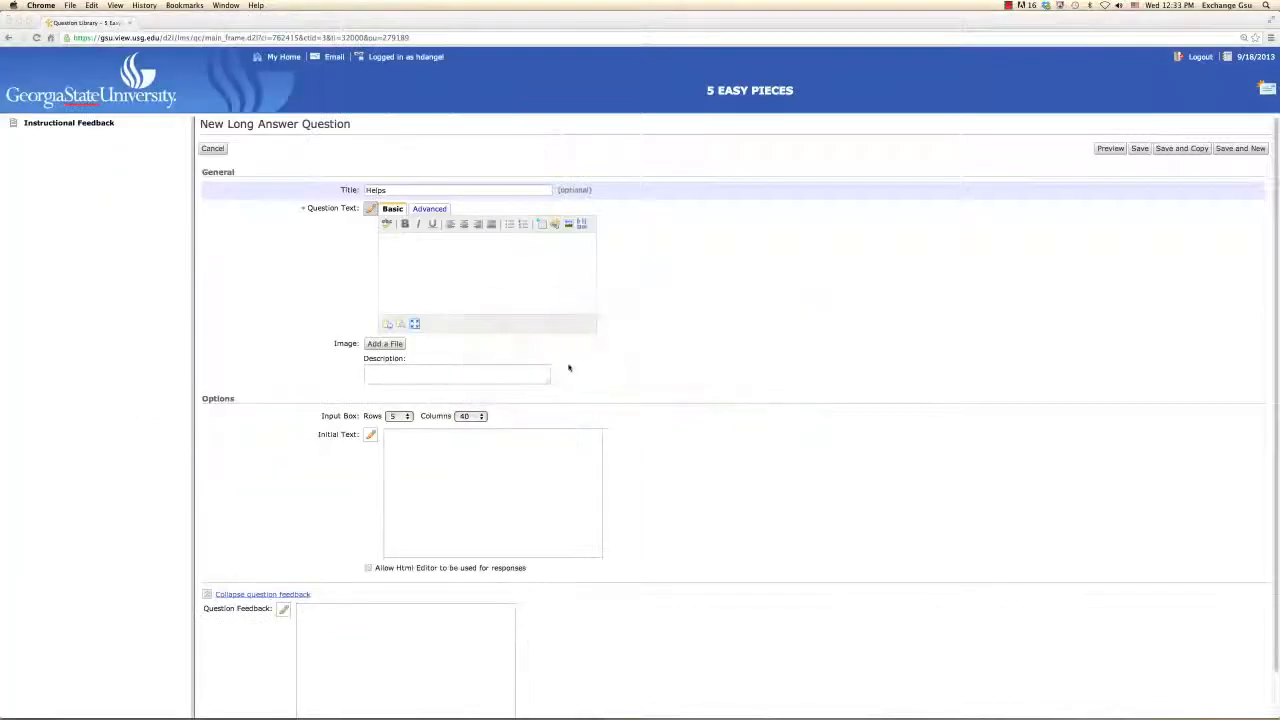
pyautogui.click(447, 273)
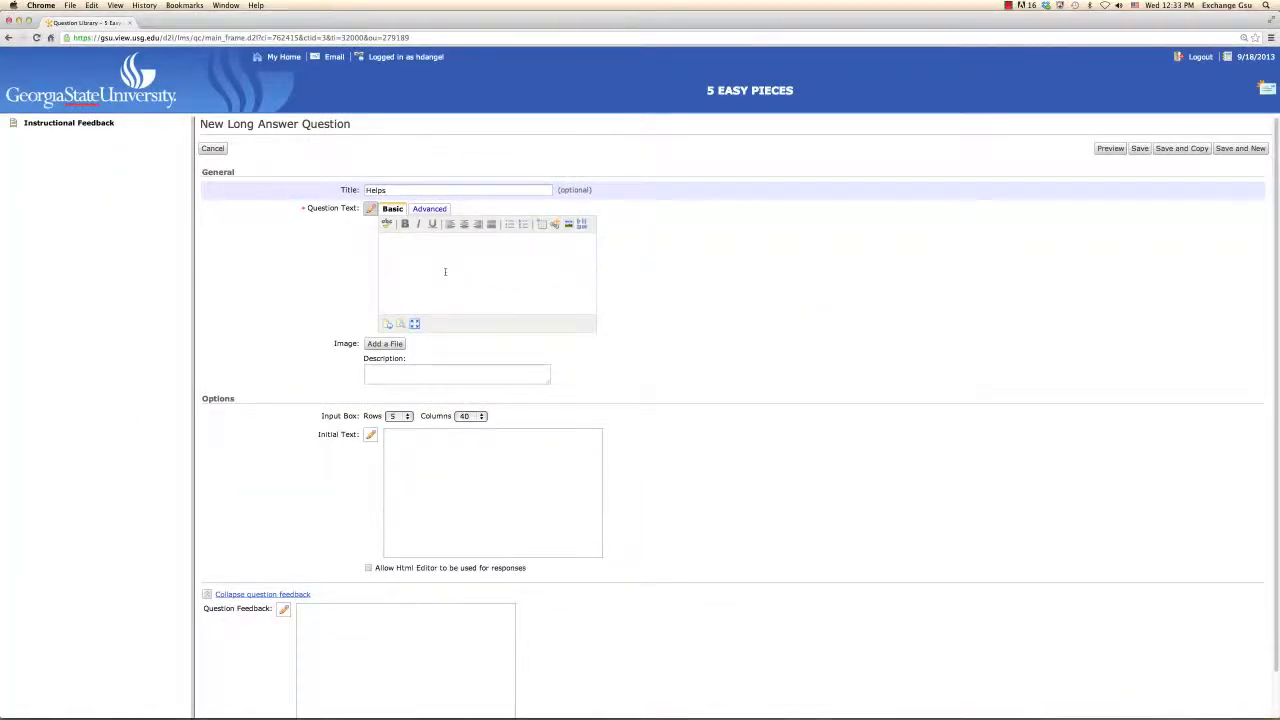
pyautogui.press('super+v')
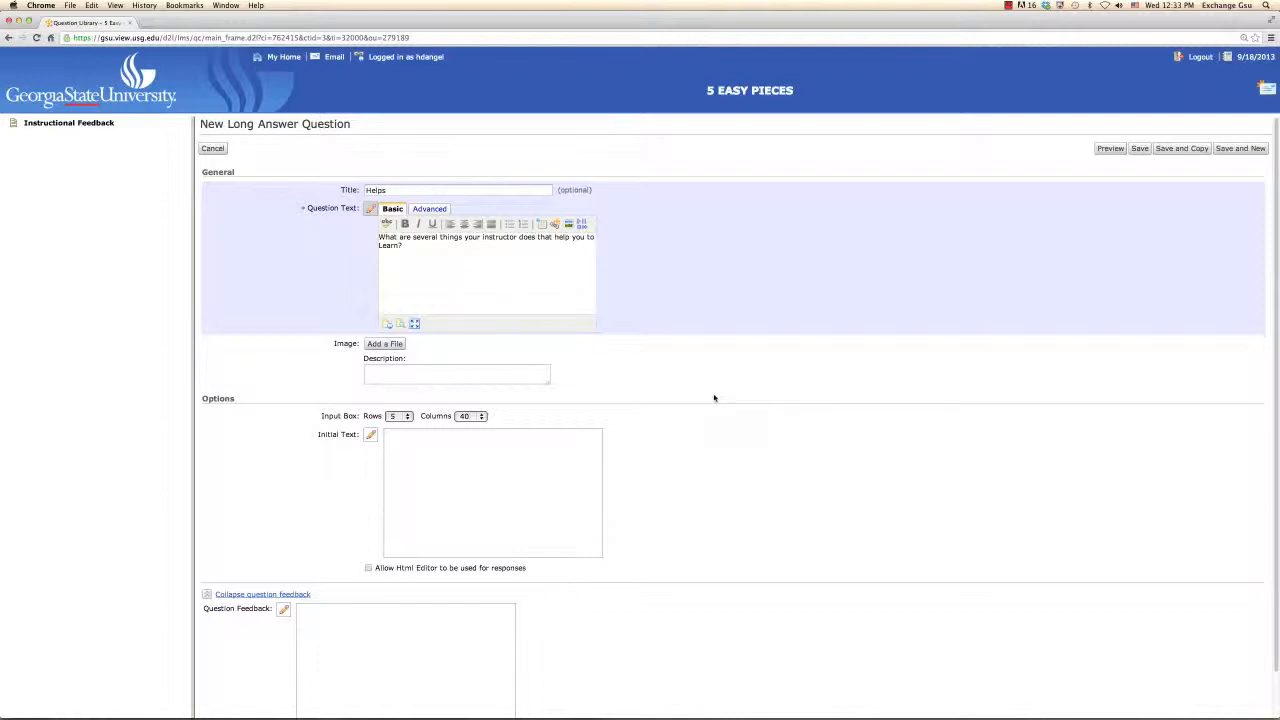
pyautogui.click(1233, 150)
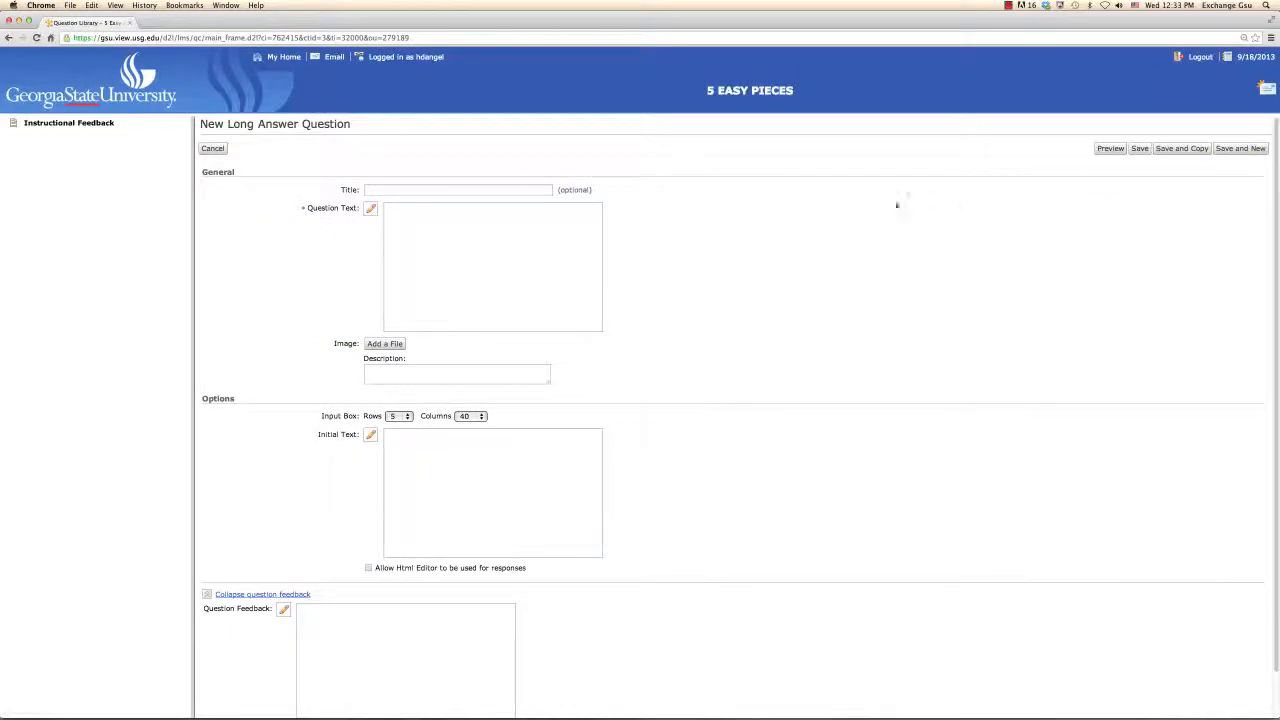
# Step: Title the second long answer question "Improvements" and activate its question text editor
pyautogui.click(545, 189)
pyautogui.write('Improvem')
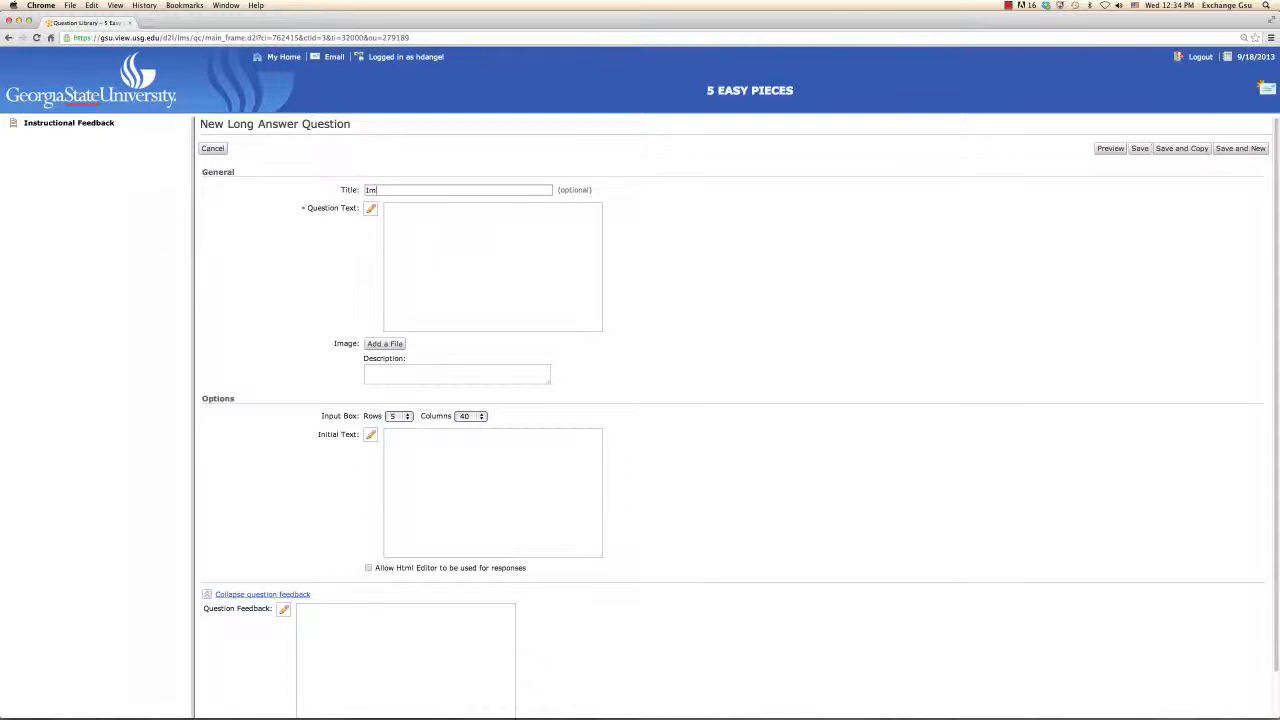
pyautogui.write('ents')
pyautogui.click(578, 229)
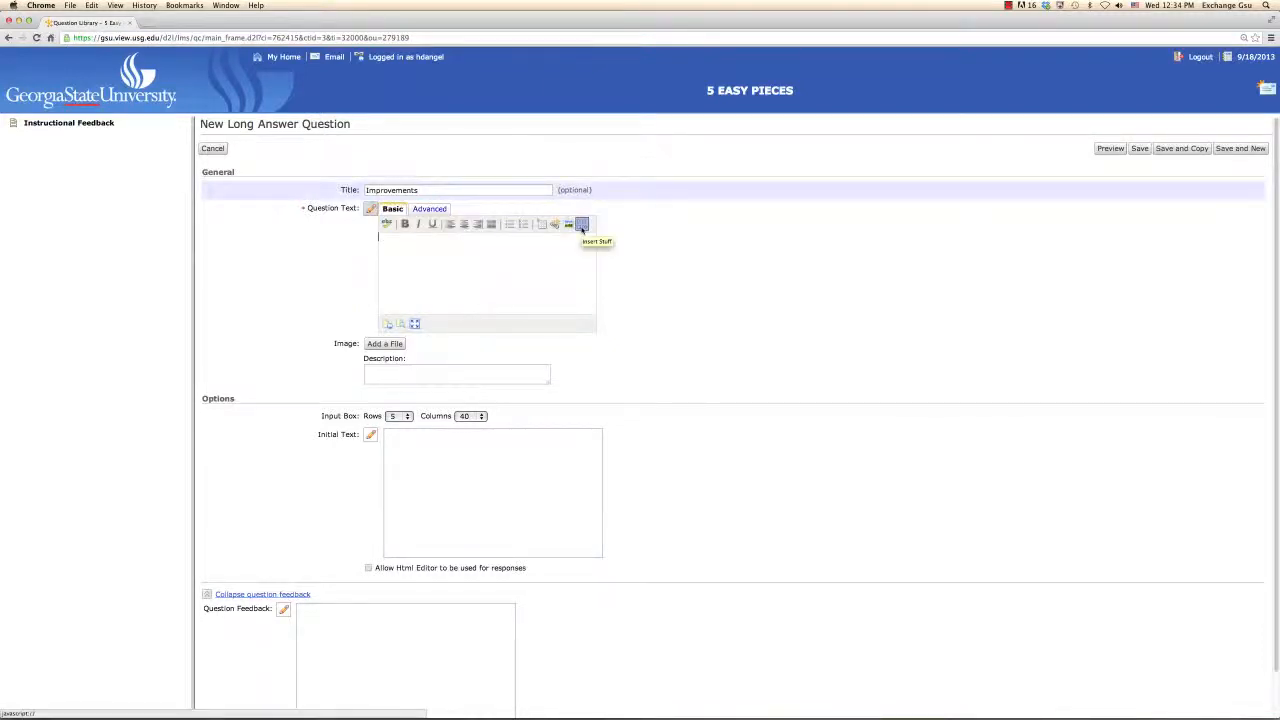
# Step: Switch to Word and cut question B's text, "What are several Changes/Improvements to the Course that would promote your learning?"
pyautogui.press('super+Tab')
pyautogui.press('super+Tab')
pyautogui.press('super+Tab')
pyautogui.press('super+Tab')
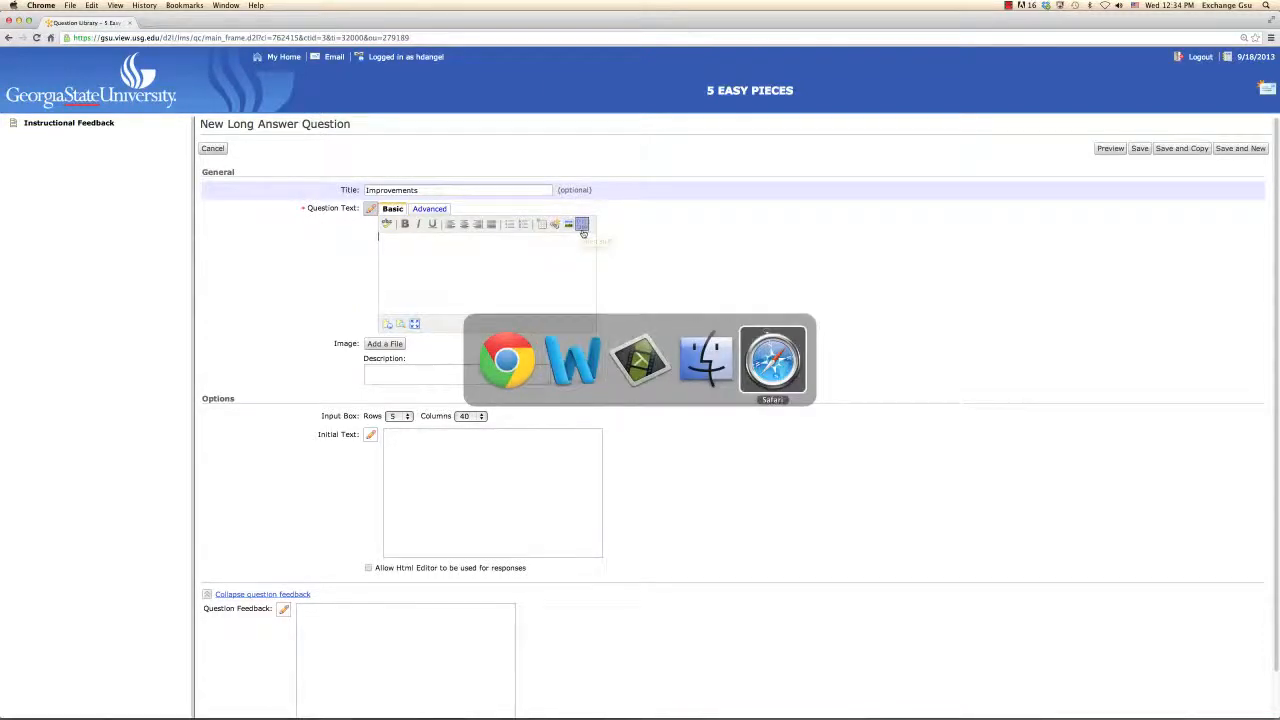
pyautogui.click(566, 355)
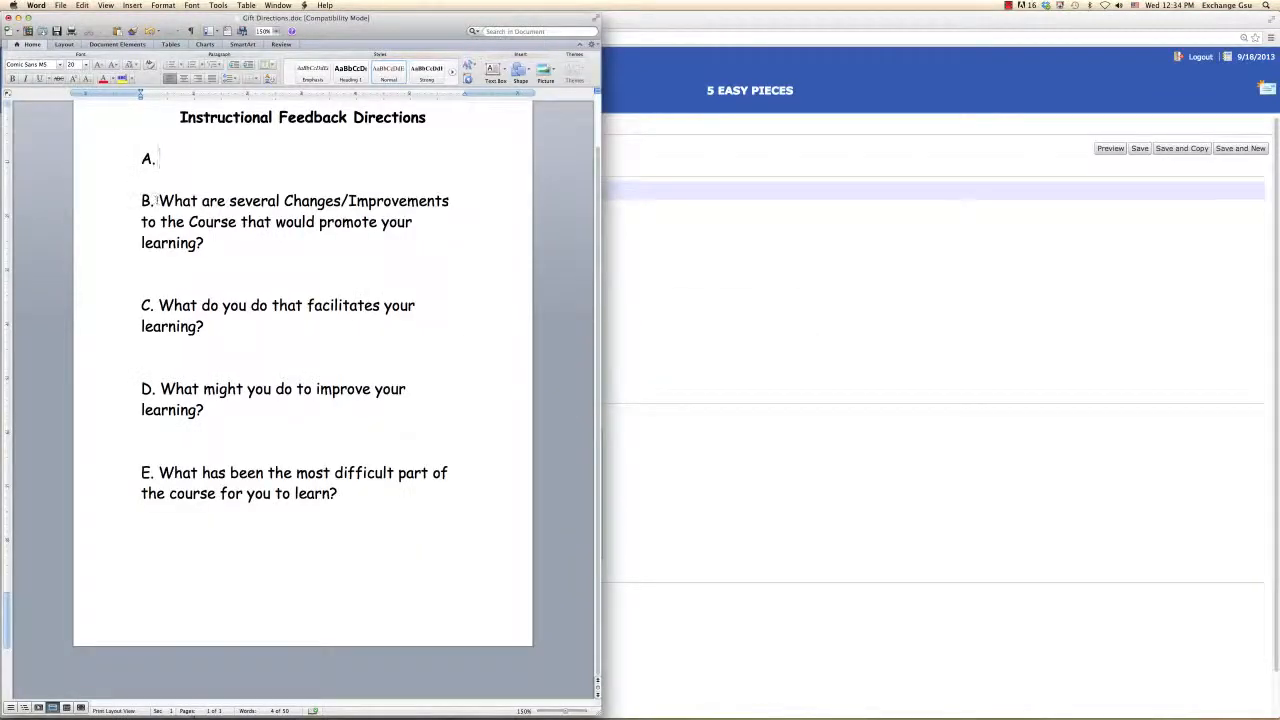
pyautogui.moveTo(157, 200); pyautogui.dragTo(231, 236)
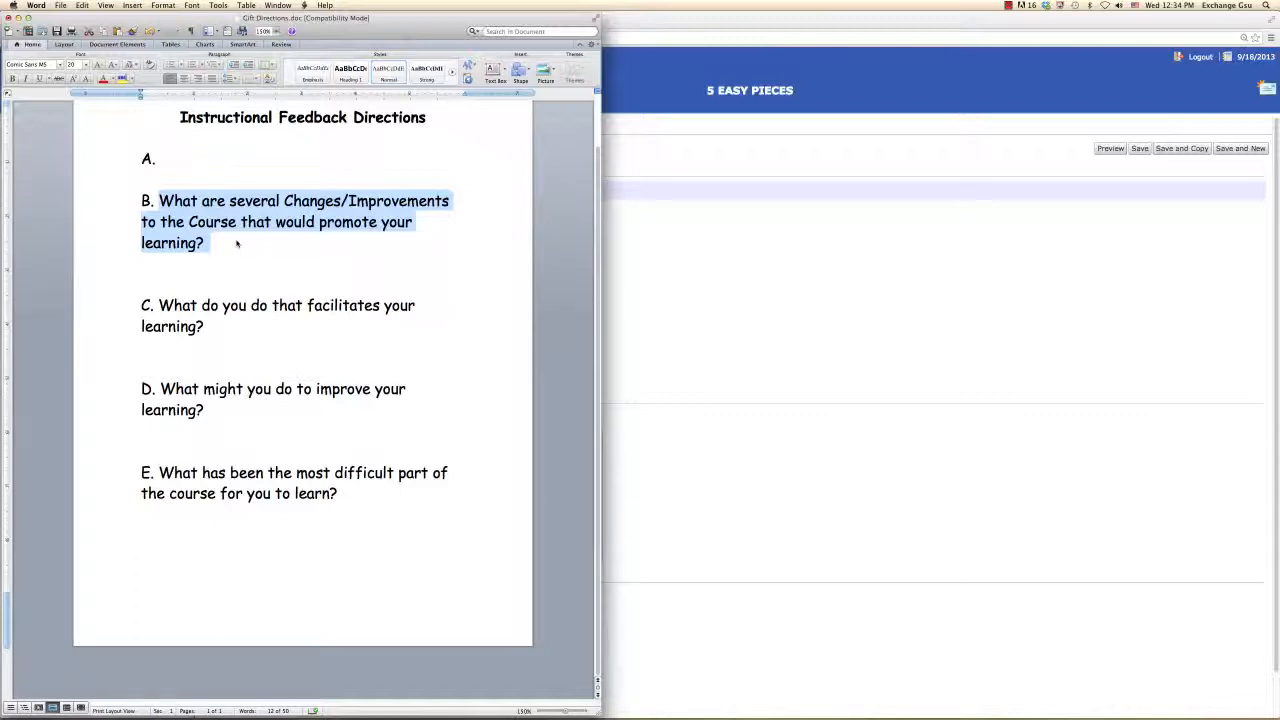
pyautogui.press('BackSpace')
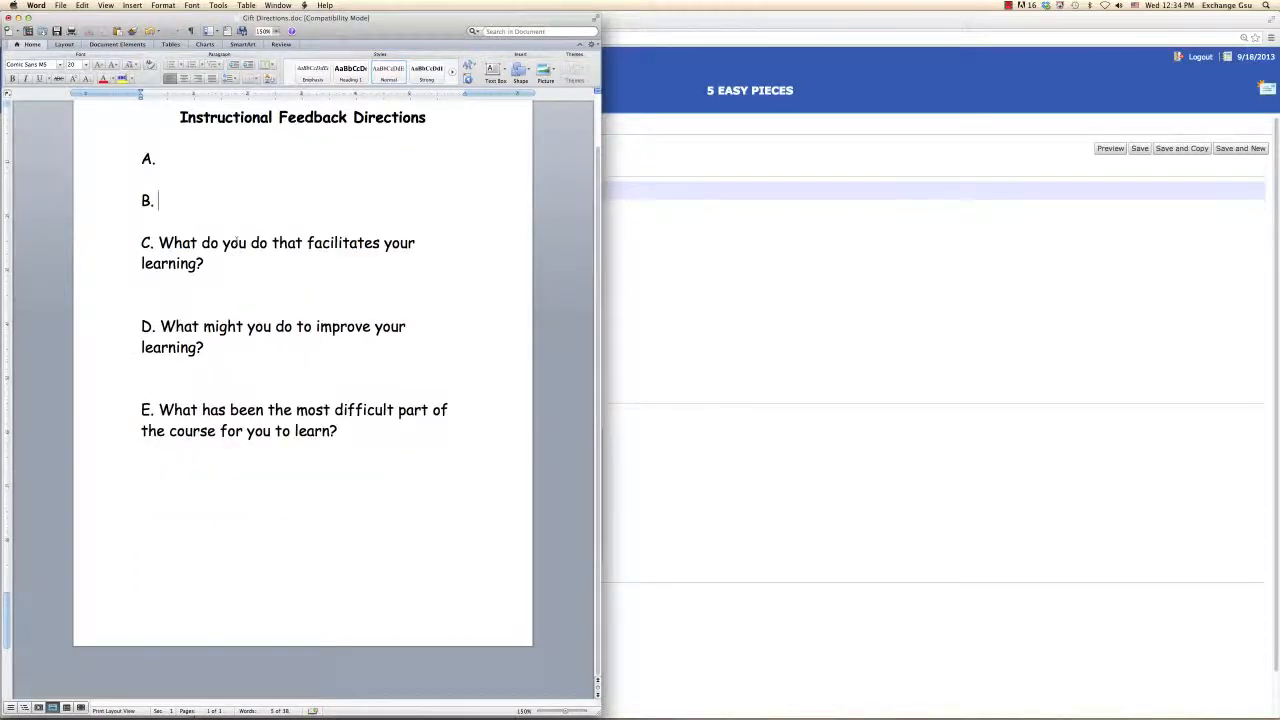
# Step: Return to Chrome to paste question B's text into the Improvements question
pyautogui.press('super+Tab')
pyautogui.press('super+Tab')
pyautogui.press('super+Tab')
pyautogui.press('super+Tab')
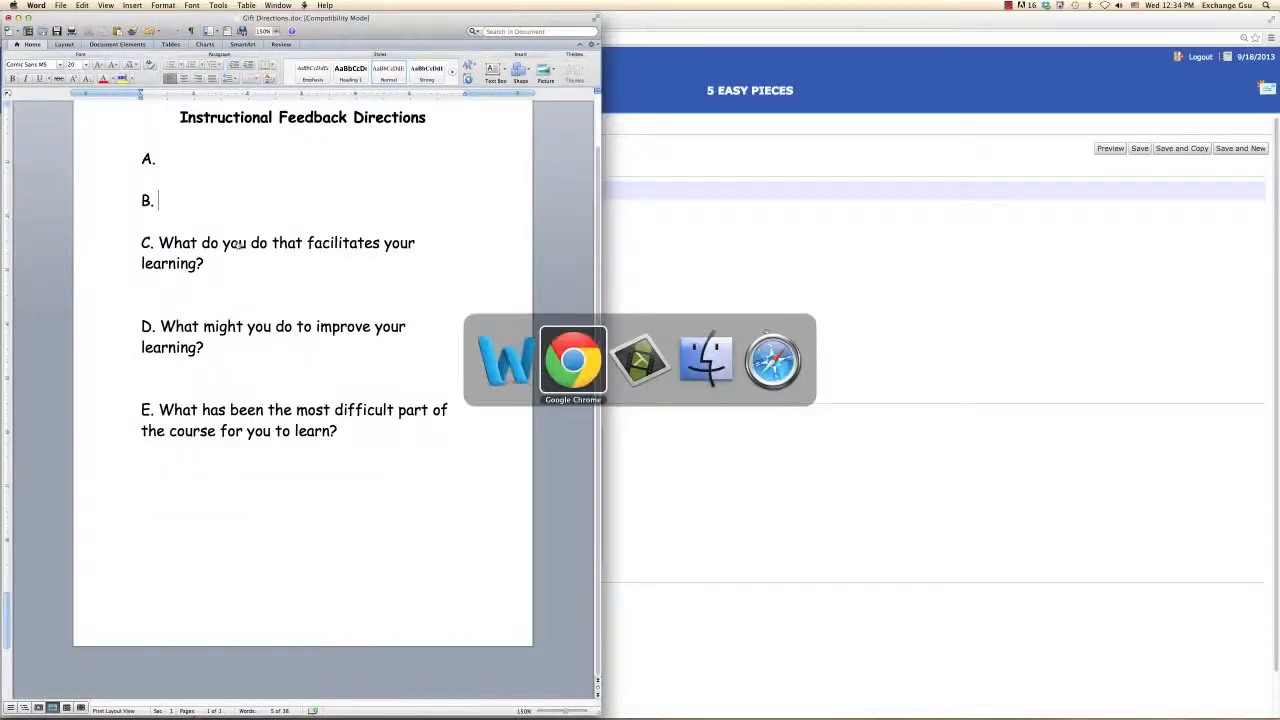
pyautogui.click(570, 367)
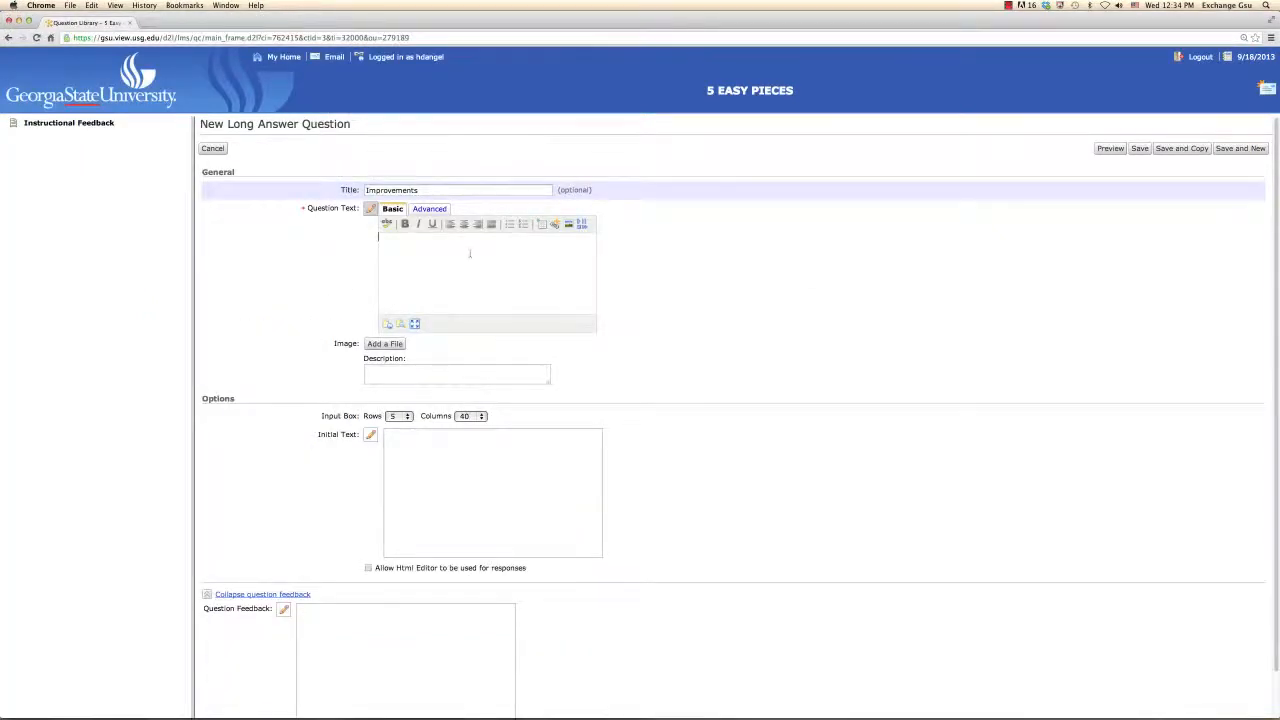
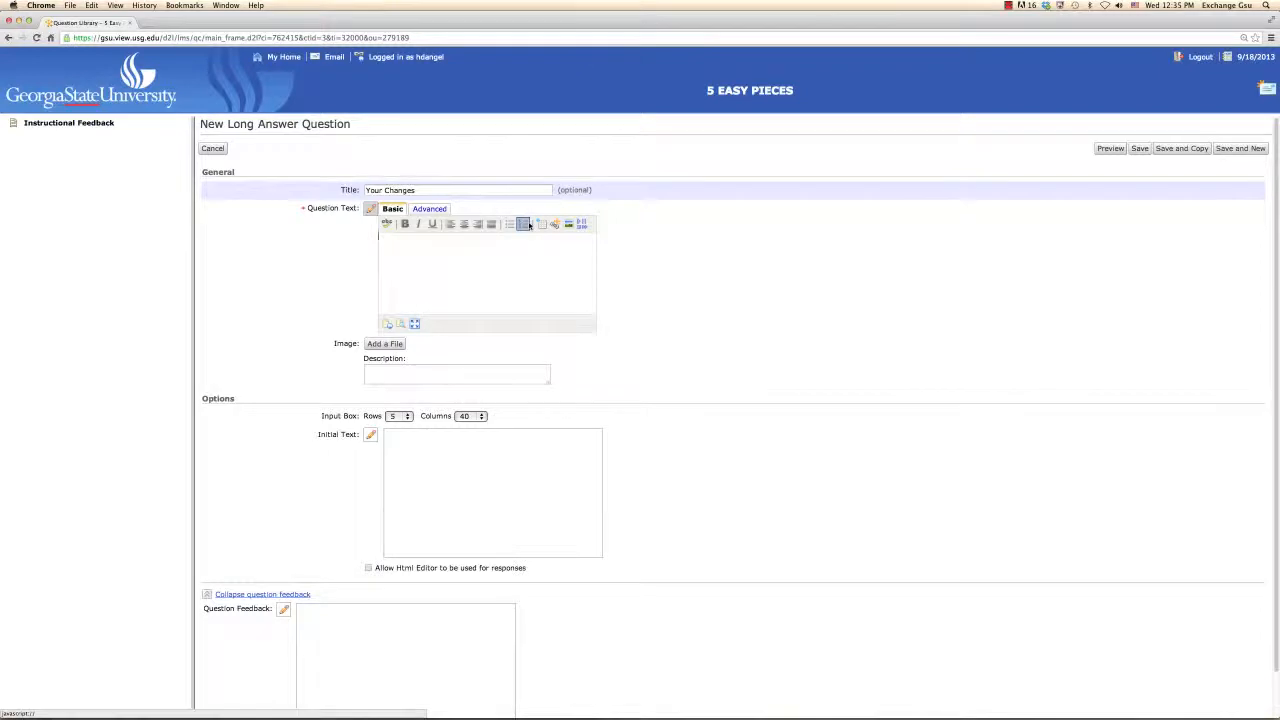
# Step: Switch to Word and cut question D's text, "What might you do to improve your learning?"
pyautogui.press('super+Tab')
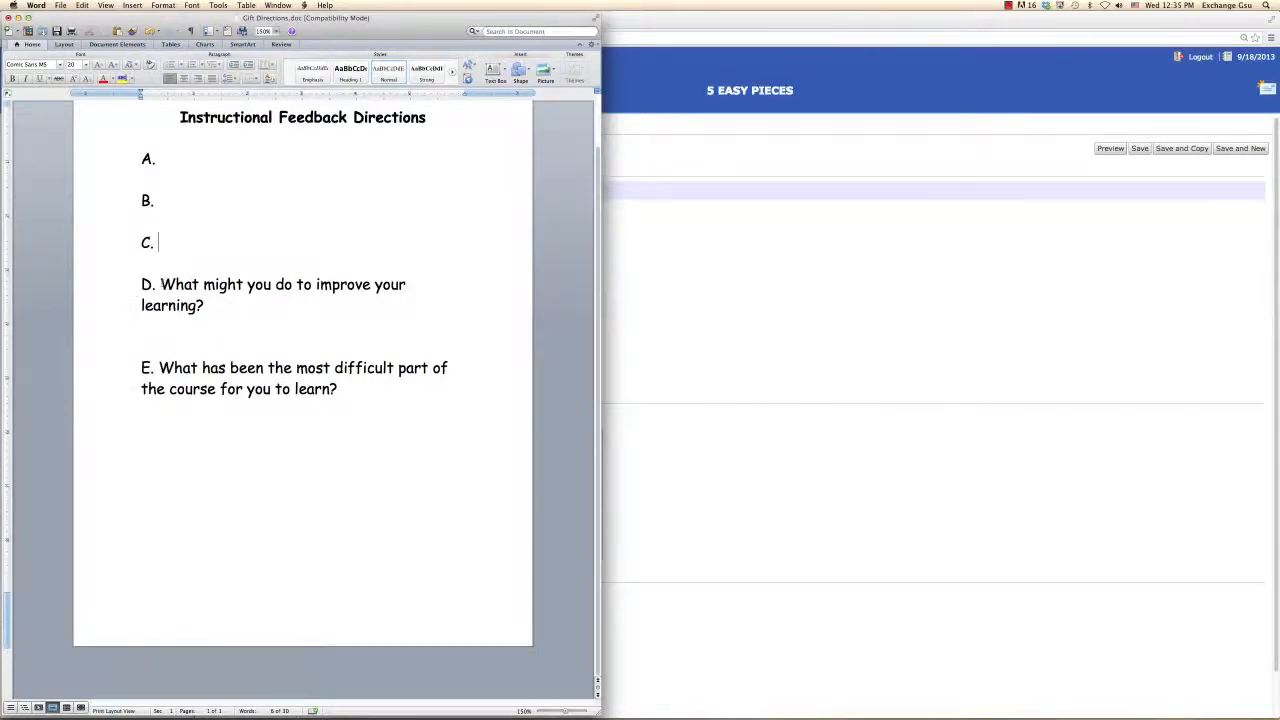
pyautogui.moveTo(160, 284); pyautogui.dragTo(223, 309)
pyautogui.press('super+c')
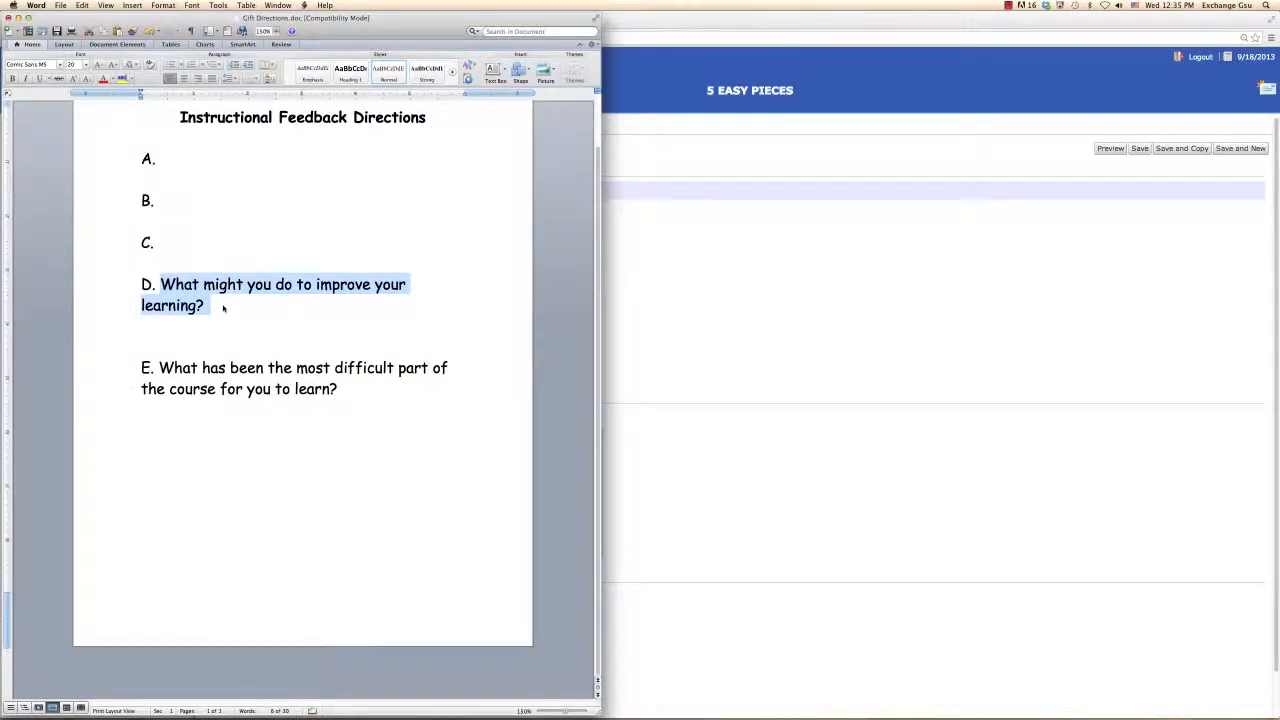
pyautogui.press('BackSpace')
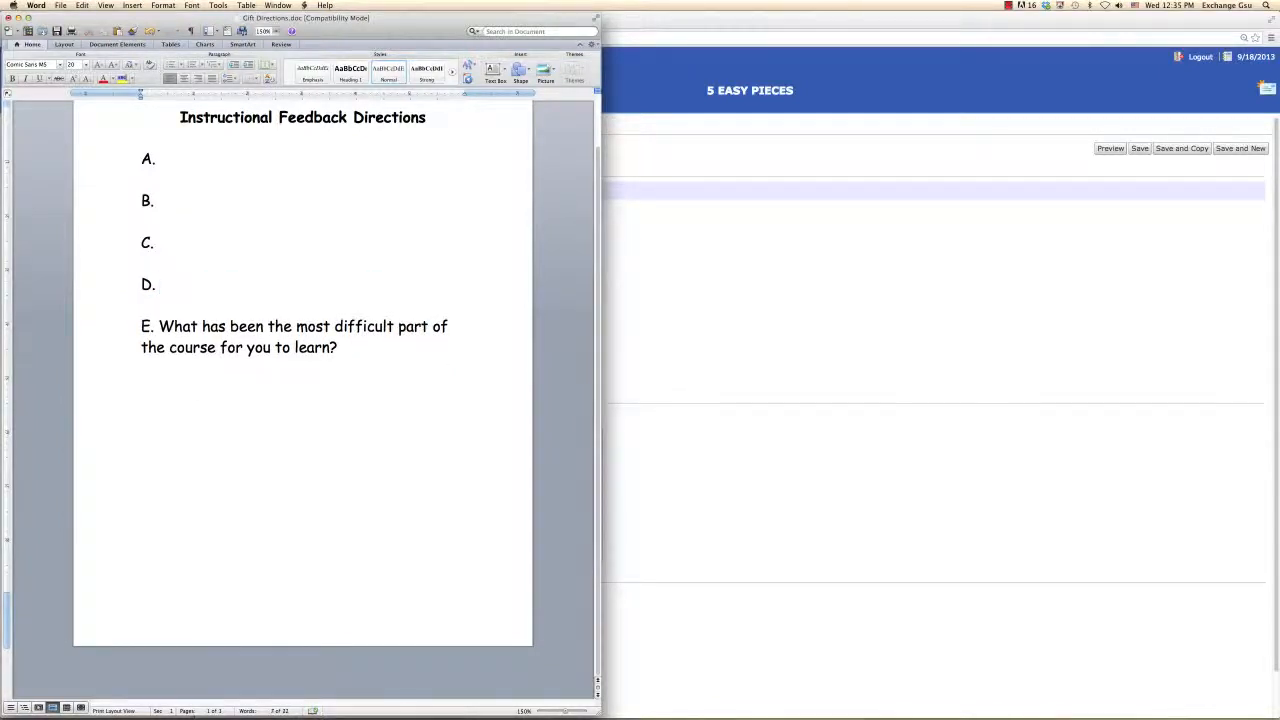
# Step: Return to Chrome, paste question D's text into the Your Changes question, and save it while starting another long answer question
pyautogui.click(615, 328)
pyautogui.click(433, 280)
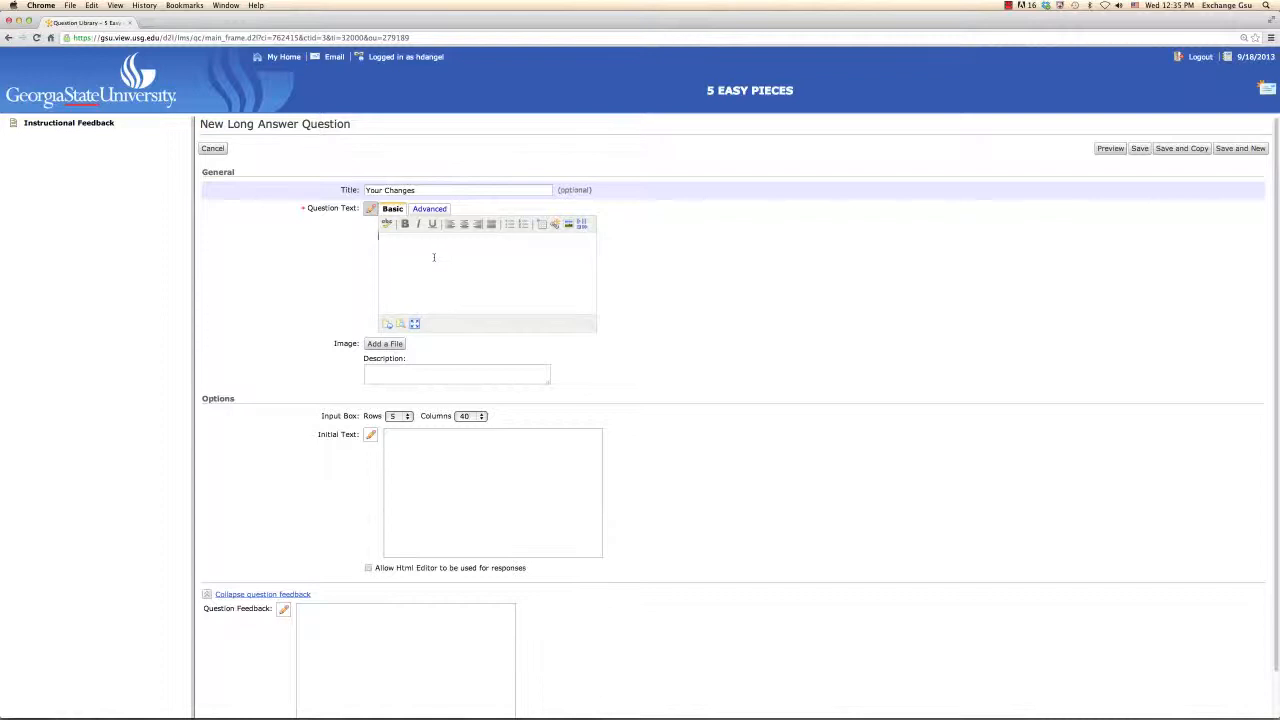
pyautogui.press('super+v')
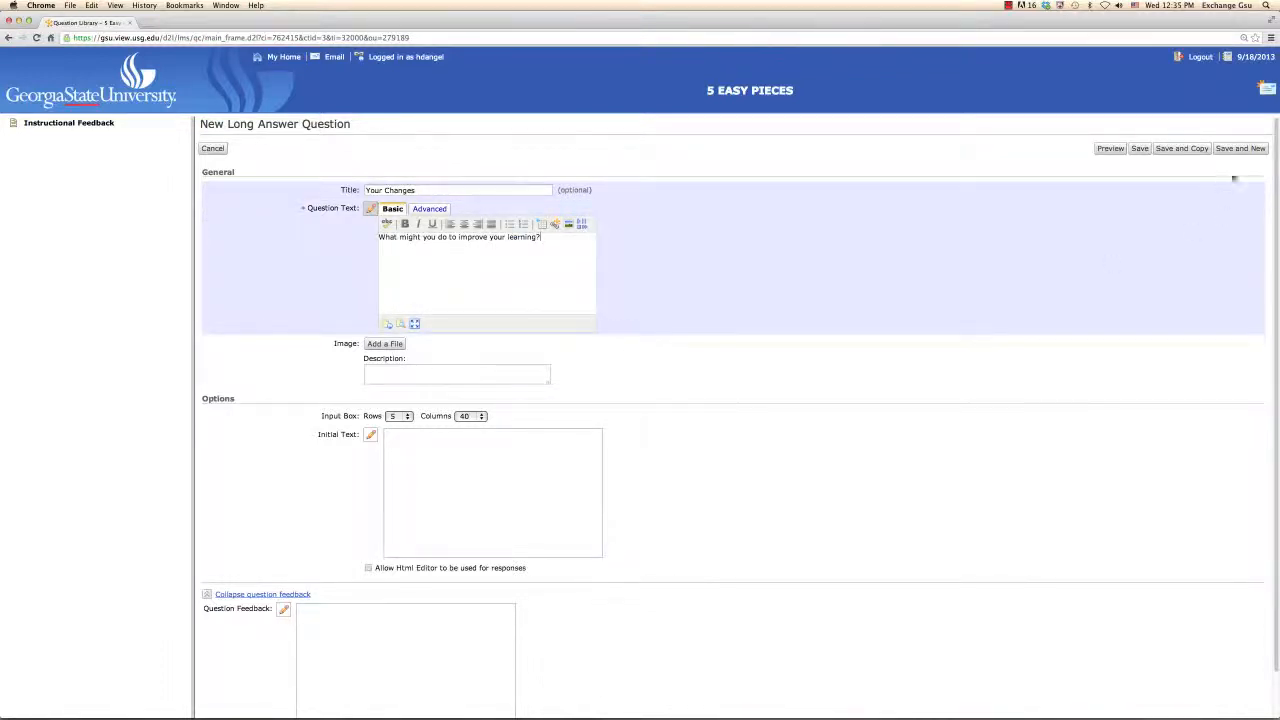
pyautogui.click(1240, 149)
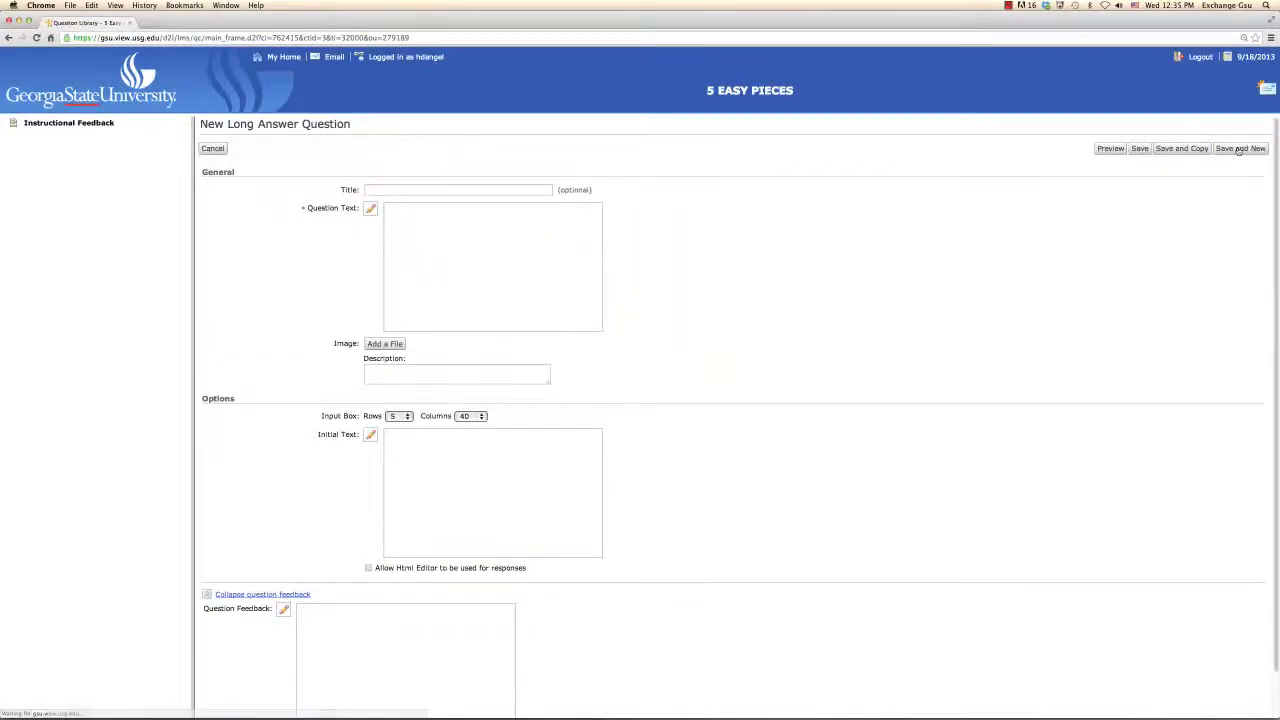
# Step: Title the new long answer question "Most difficult" and activate its question text editor
pyautogui.click(502, 190)
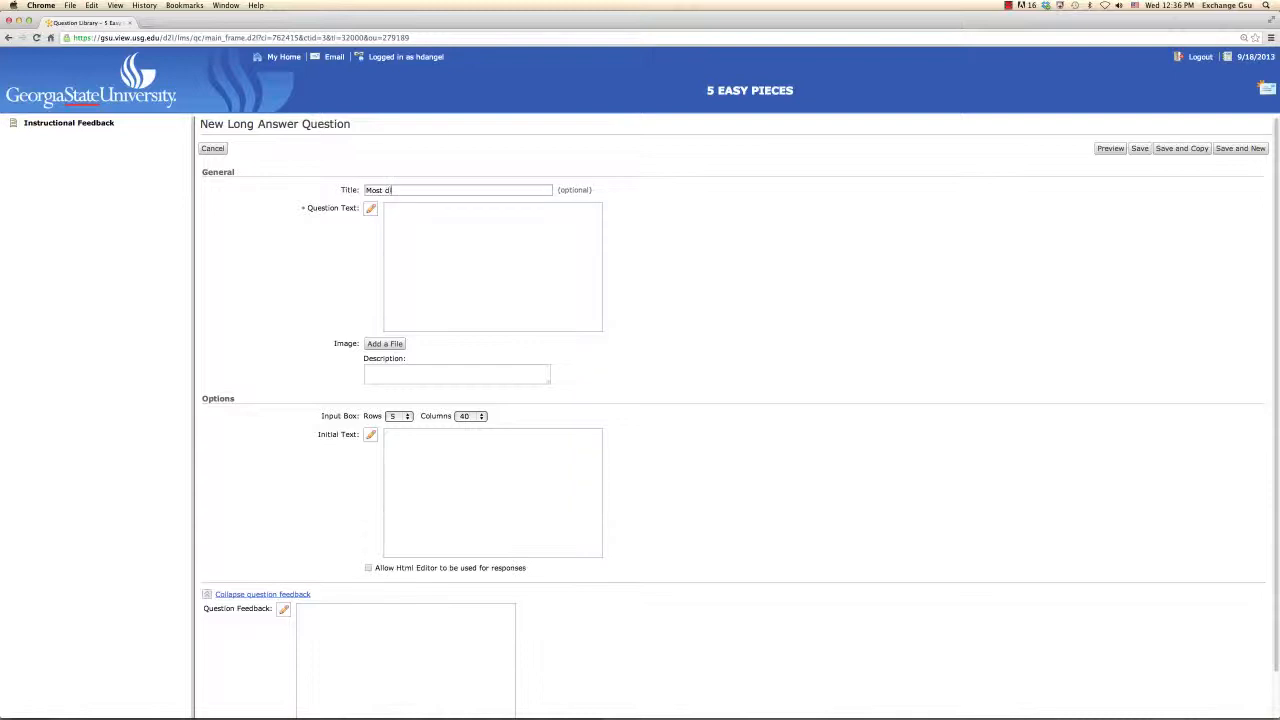
pyautogui.write('difficult')
pyautogui.click(509, 218)
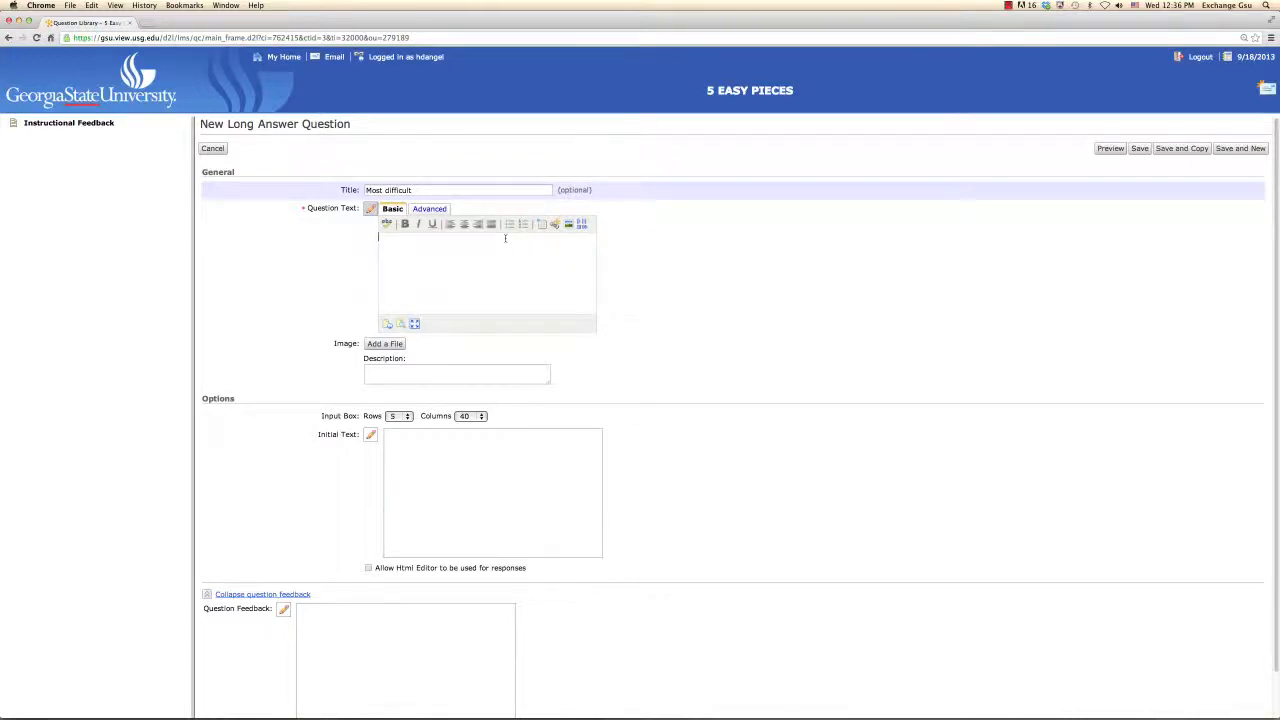
# Step: Switch to Word and cut question E's text, "What has been the most difficult part of the course for you to learn?"
pyautogui.press('super+Tab')
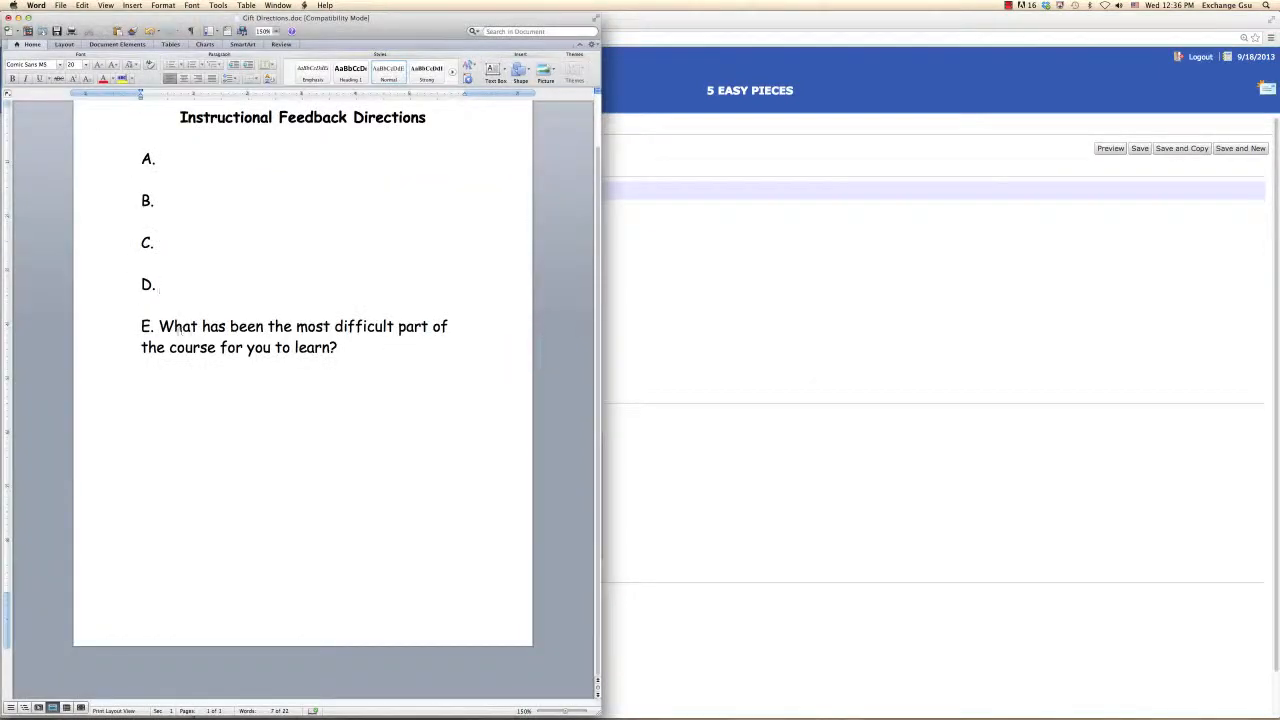
pyautogui.moveTo(158, 326); pyautogui.dragTo(345, 347)
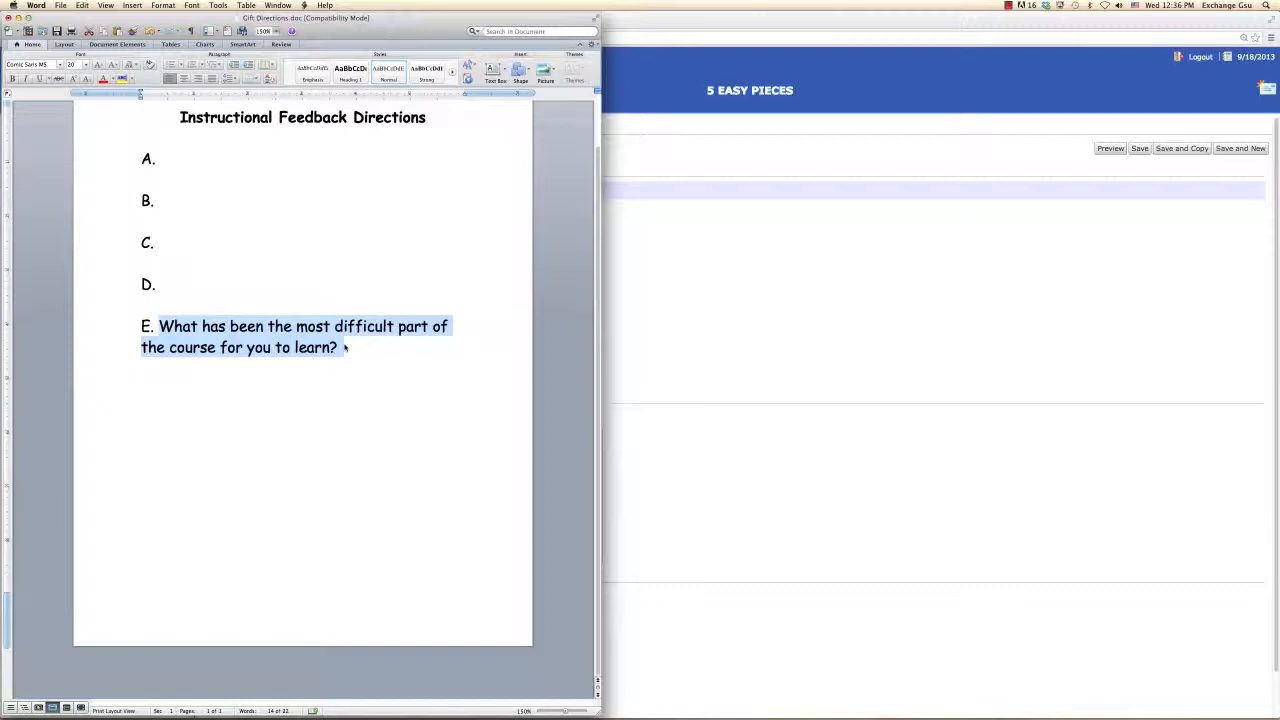
pyautogui.press('super+x')
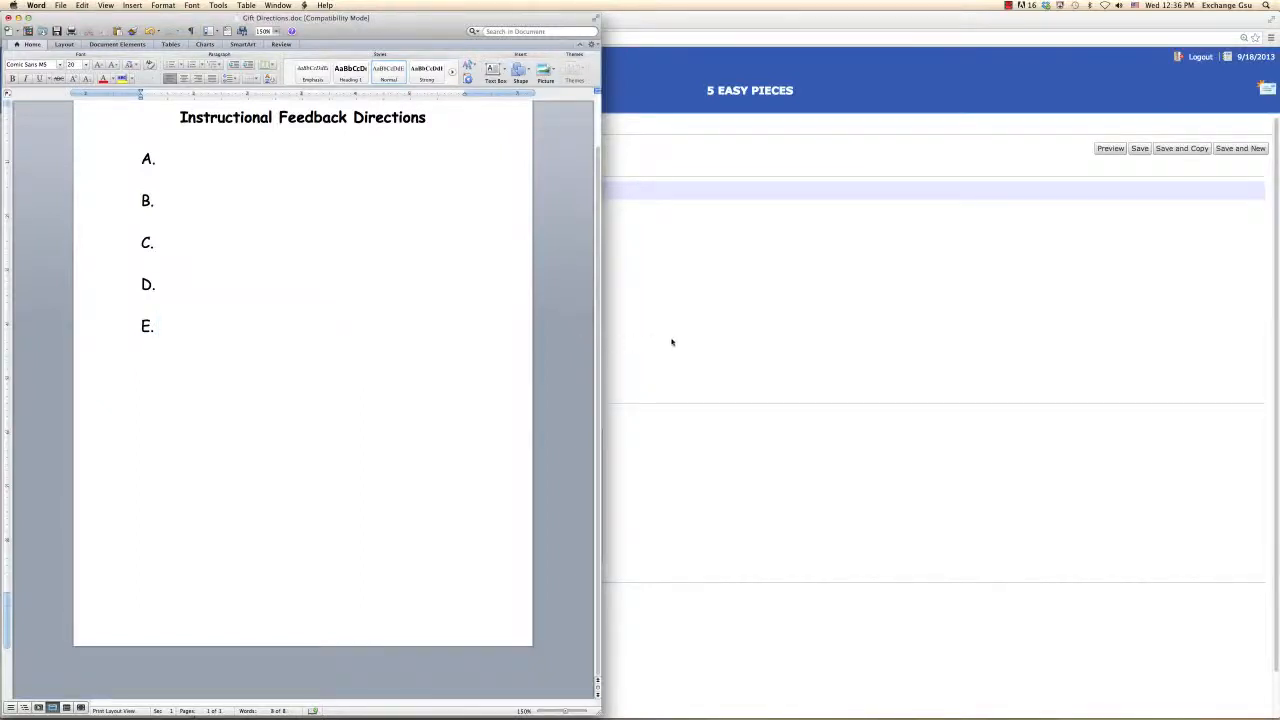
# Step: Return to Chrome, paste question E's text into the Most difficult question, and save it
pyautogui.click(672, 343)
pyautogui.click(408, 251)
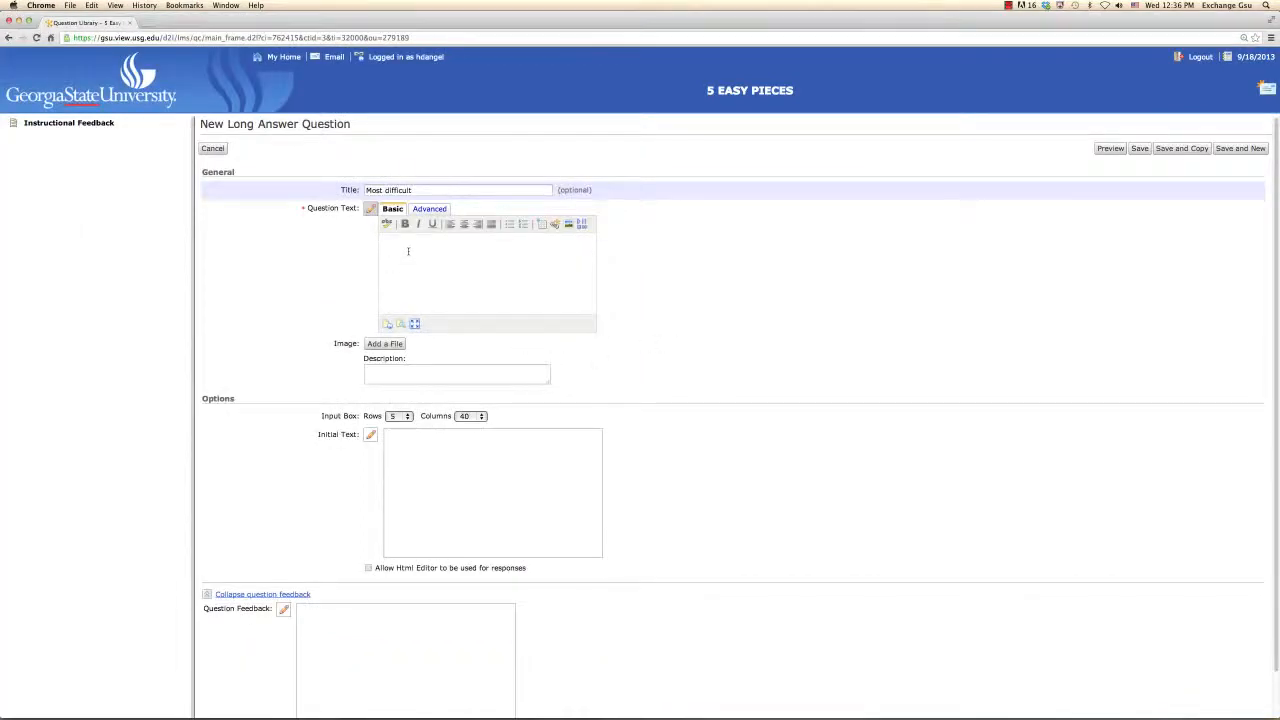
pyautogui.press('super+v')
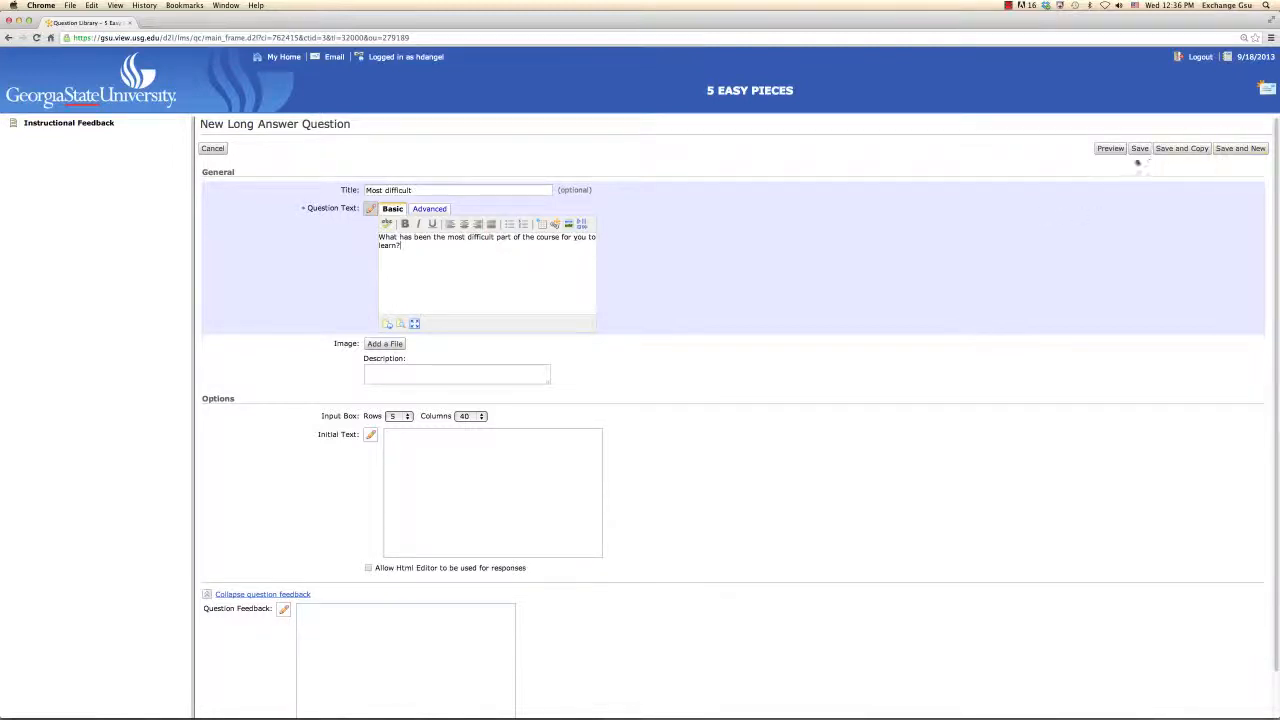
pyautogui.click(1140, 151)
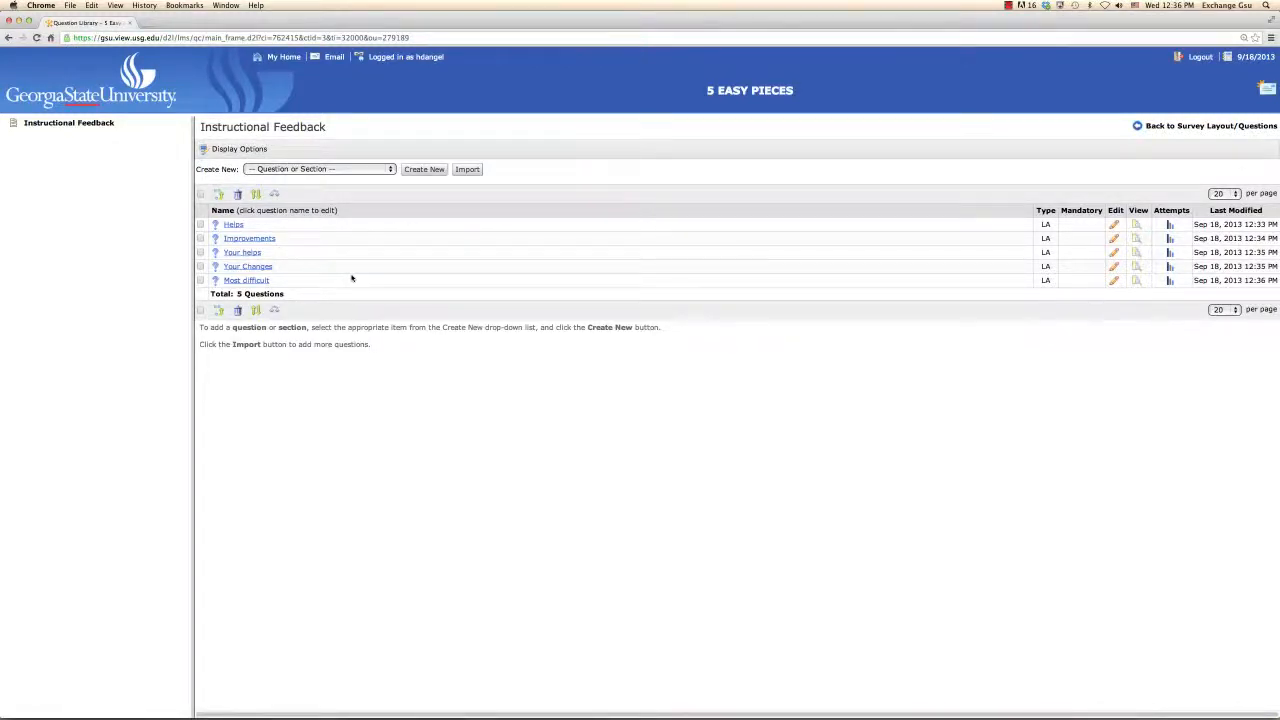
# Step: Go back through the home page to the 5 Easy Pieces course's surveys and open the Instructional Feedback survey for editing
pyautogui.click(88, 125)
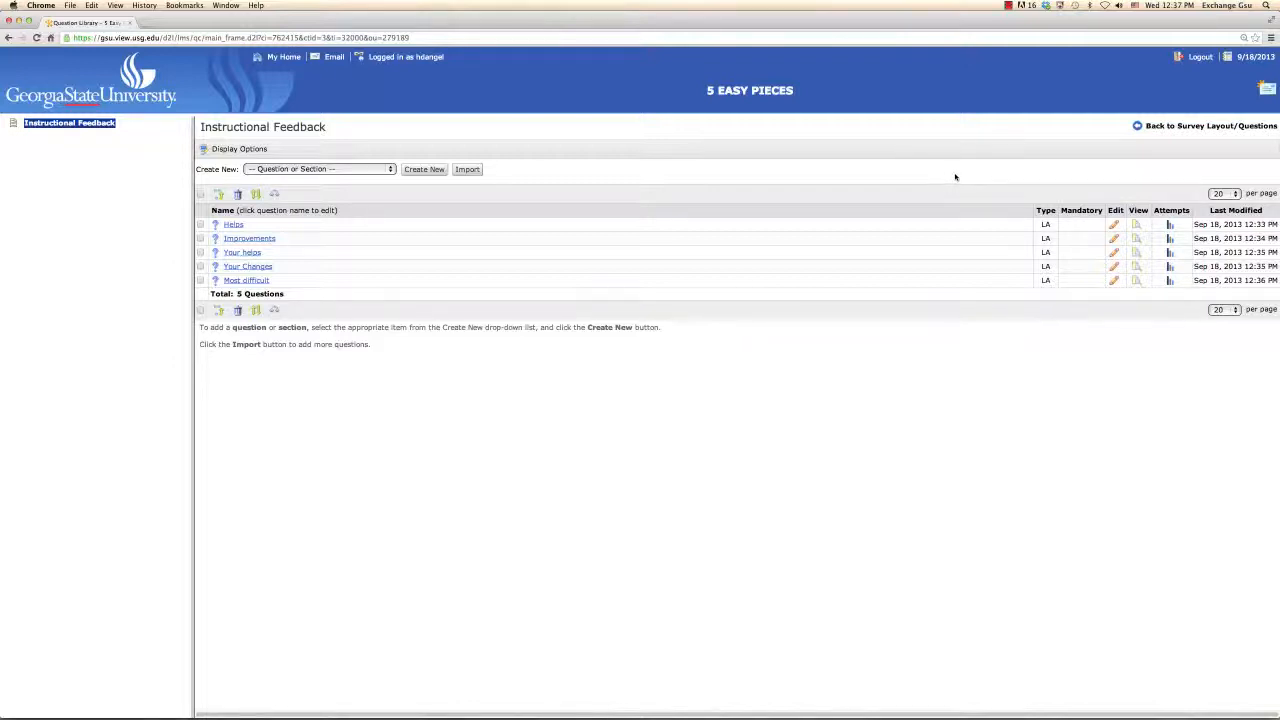
pyautogui.click(287, 58)
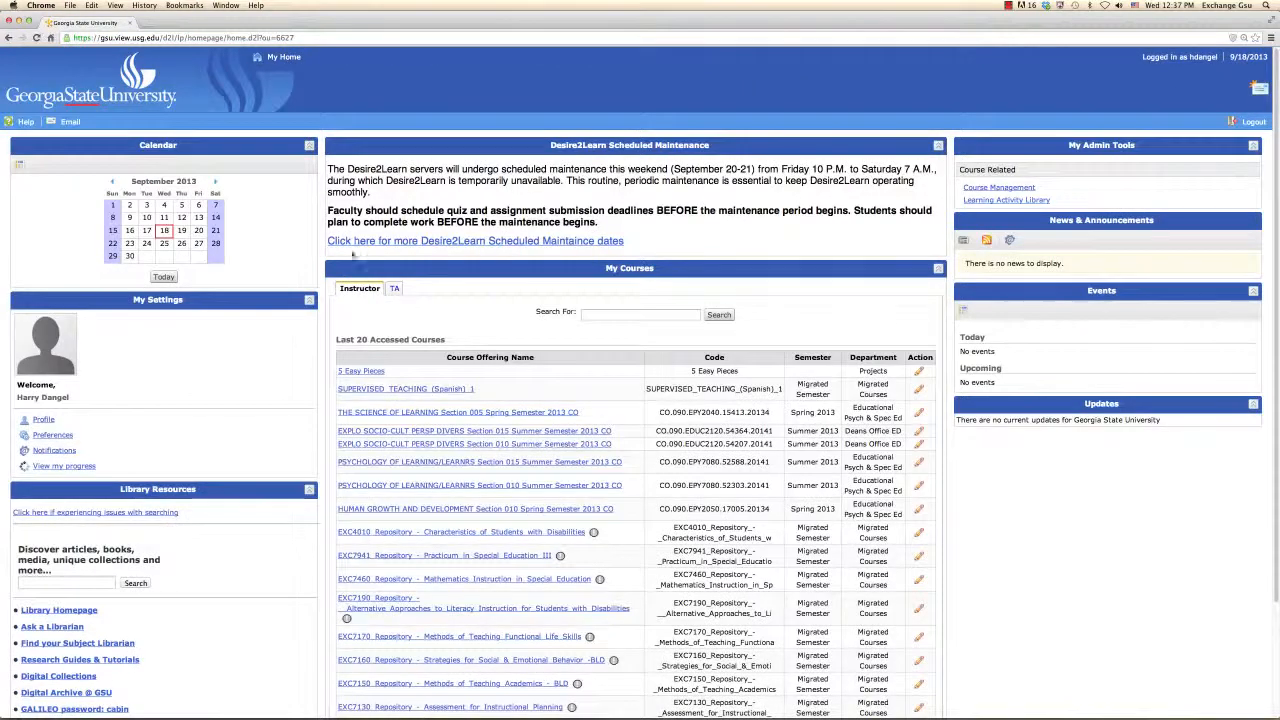
pyautogui.click(357, 372)
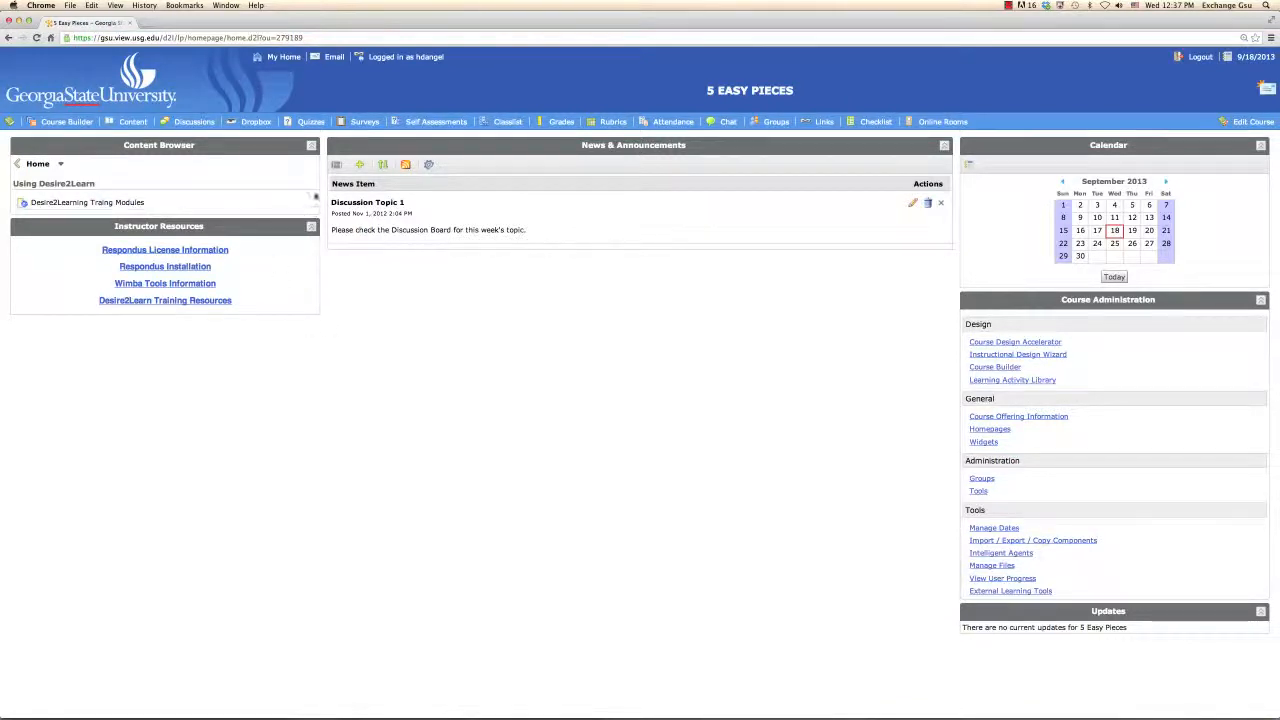
pyautogui.click(363, 122)
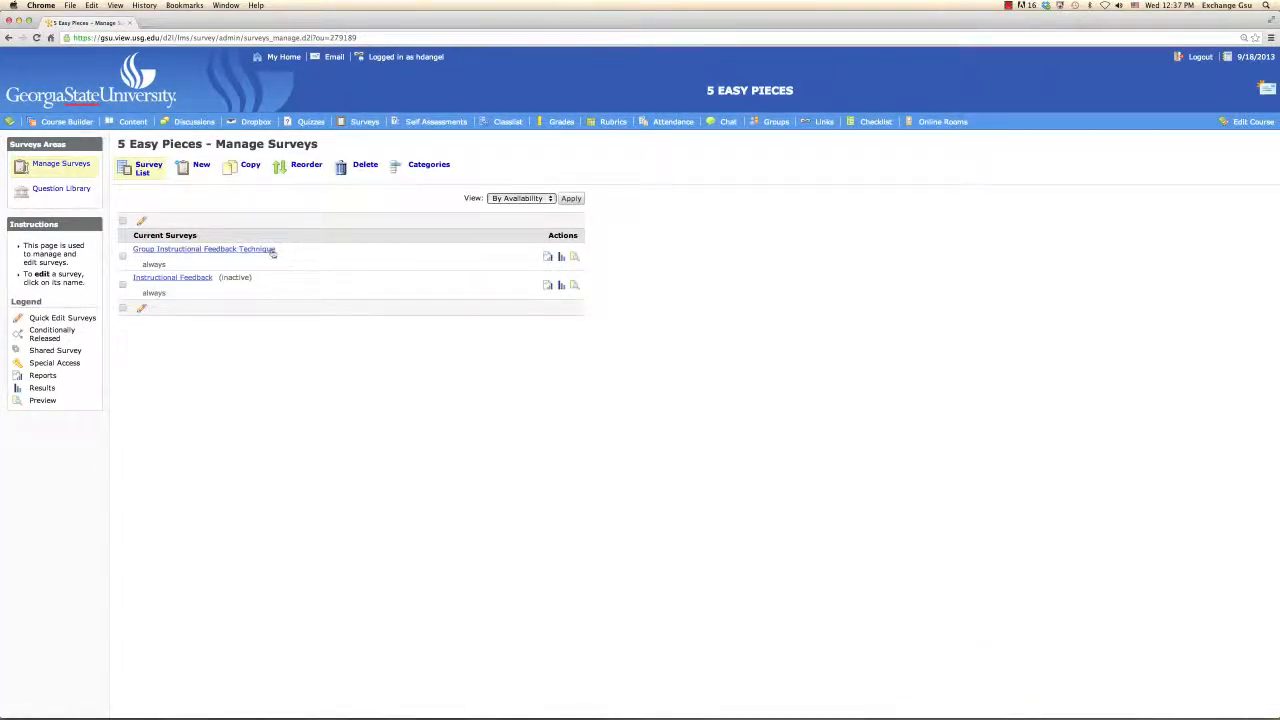
pyautogui.click(186, 278)
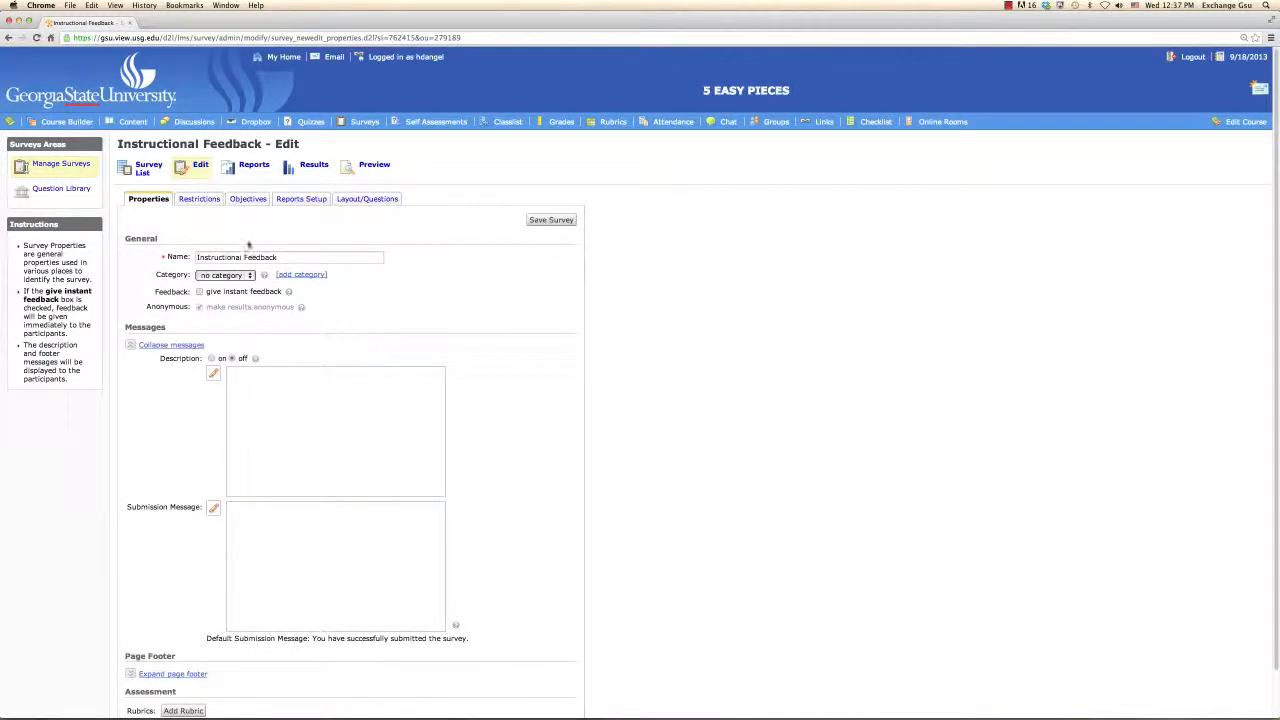
# Step: Set the Instructional Feedback survey's status to Active, save the survey, and open its reports
pyautogui.click(200, 199)
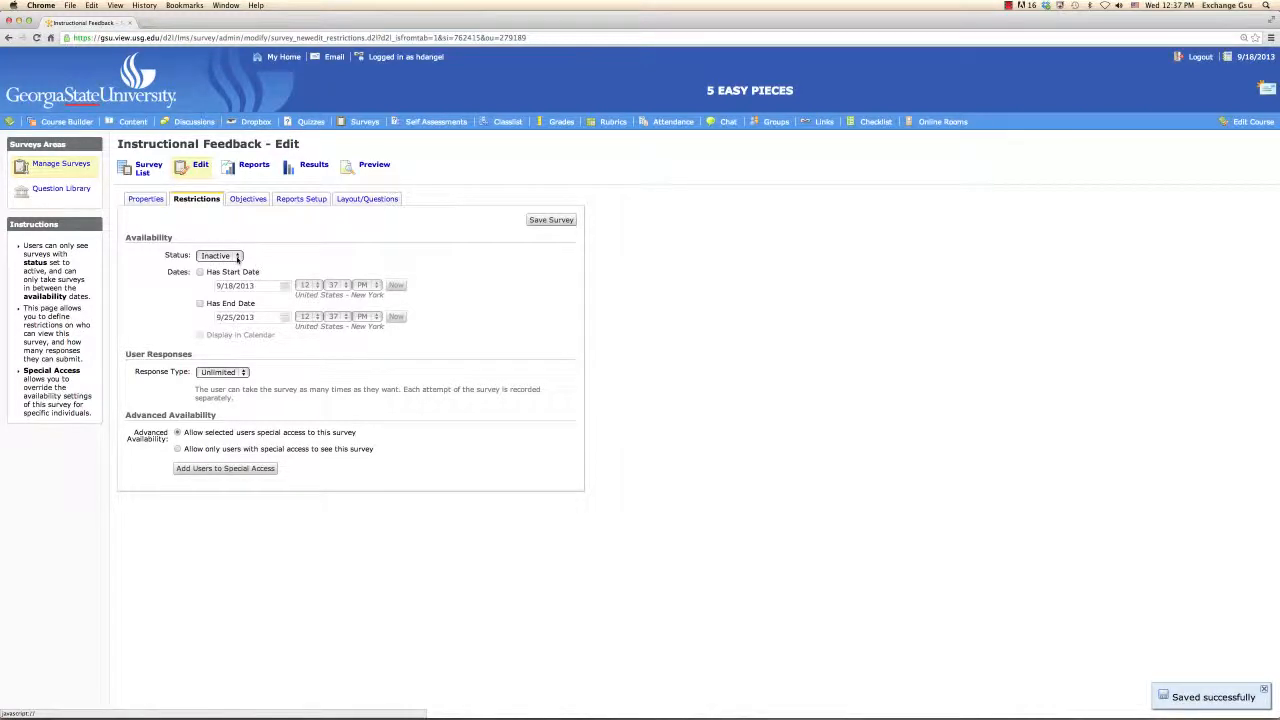
pyautogui.click(237, 257)
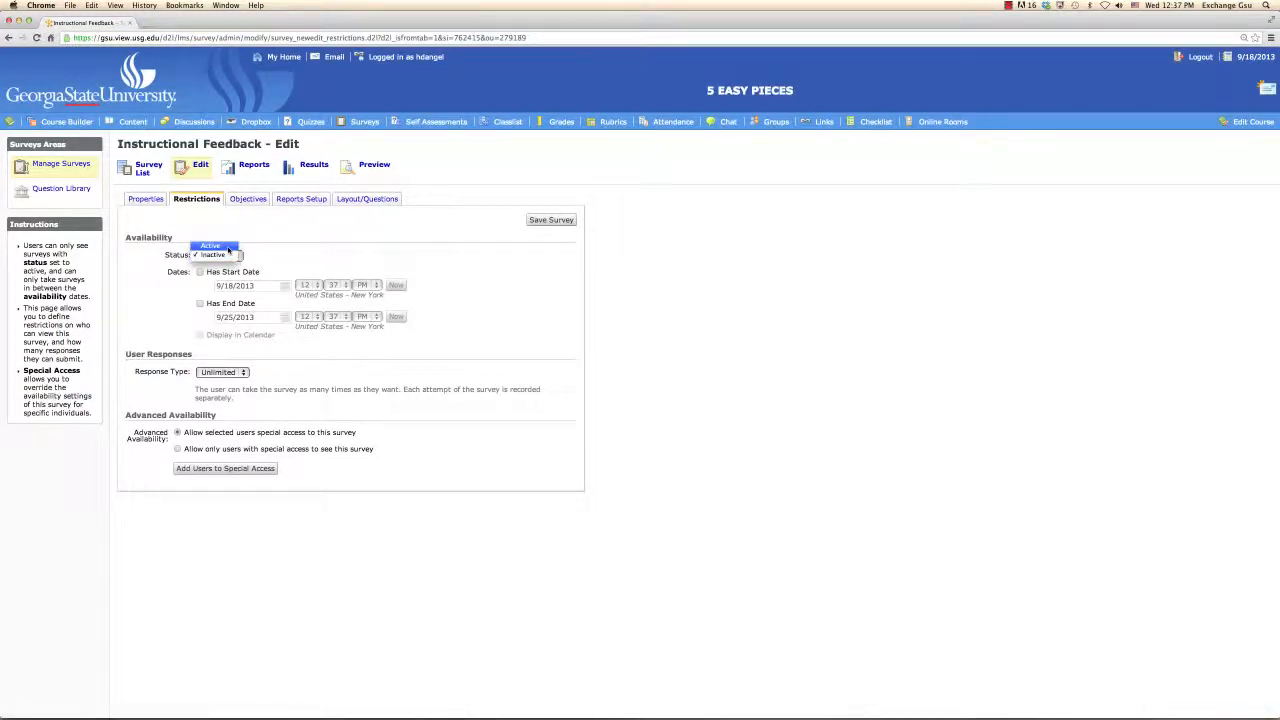
pyautogui.click(229, 248)
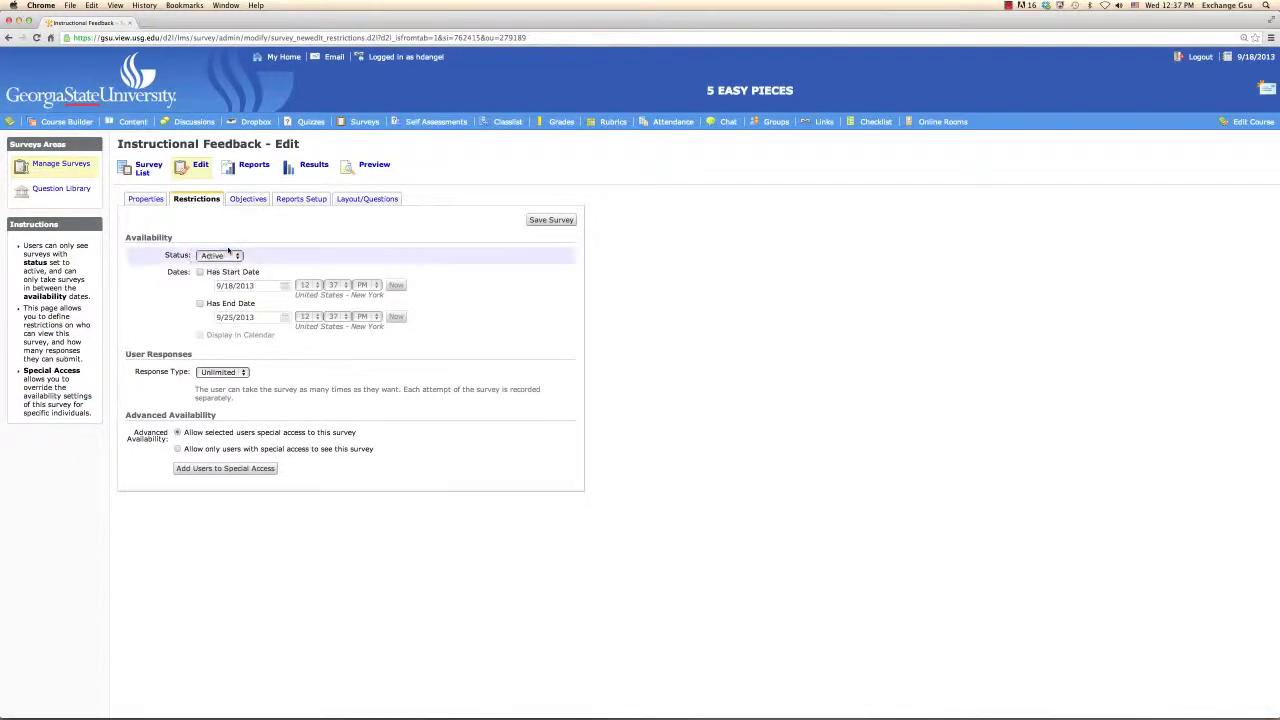
pyautogui.click(539, 222)
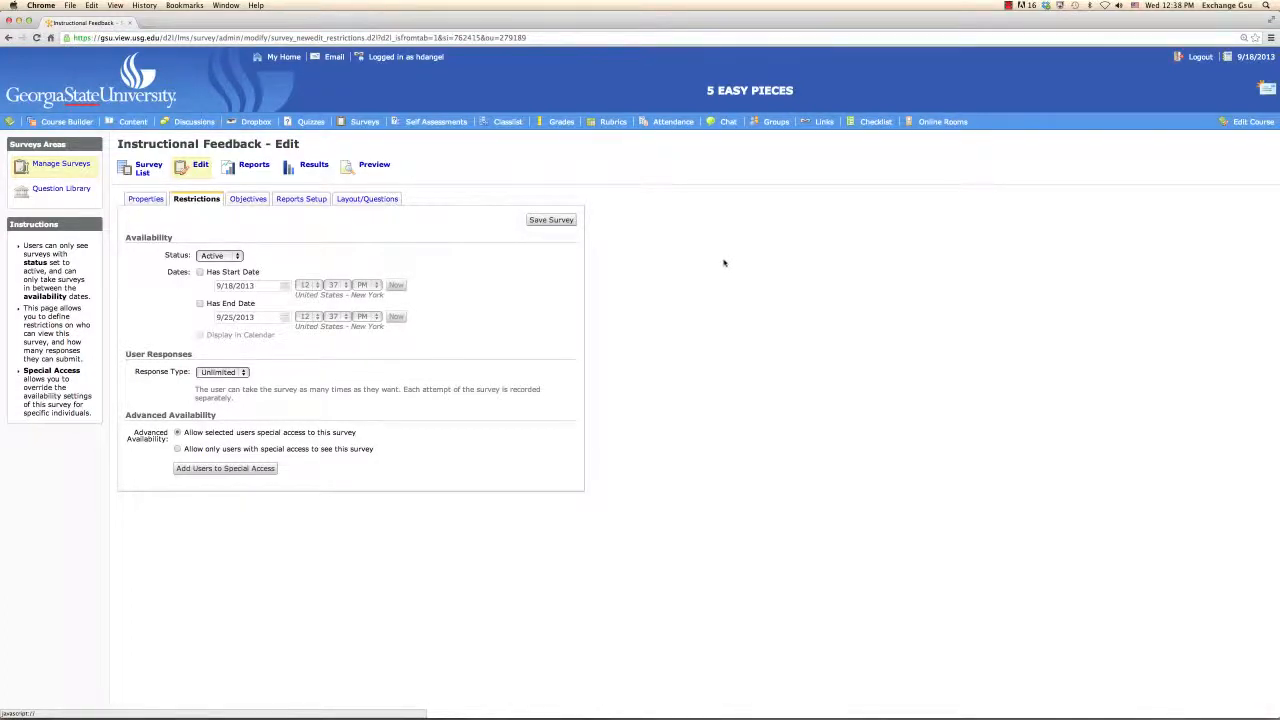
pyautogui.click(258, 168)
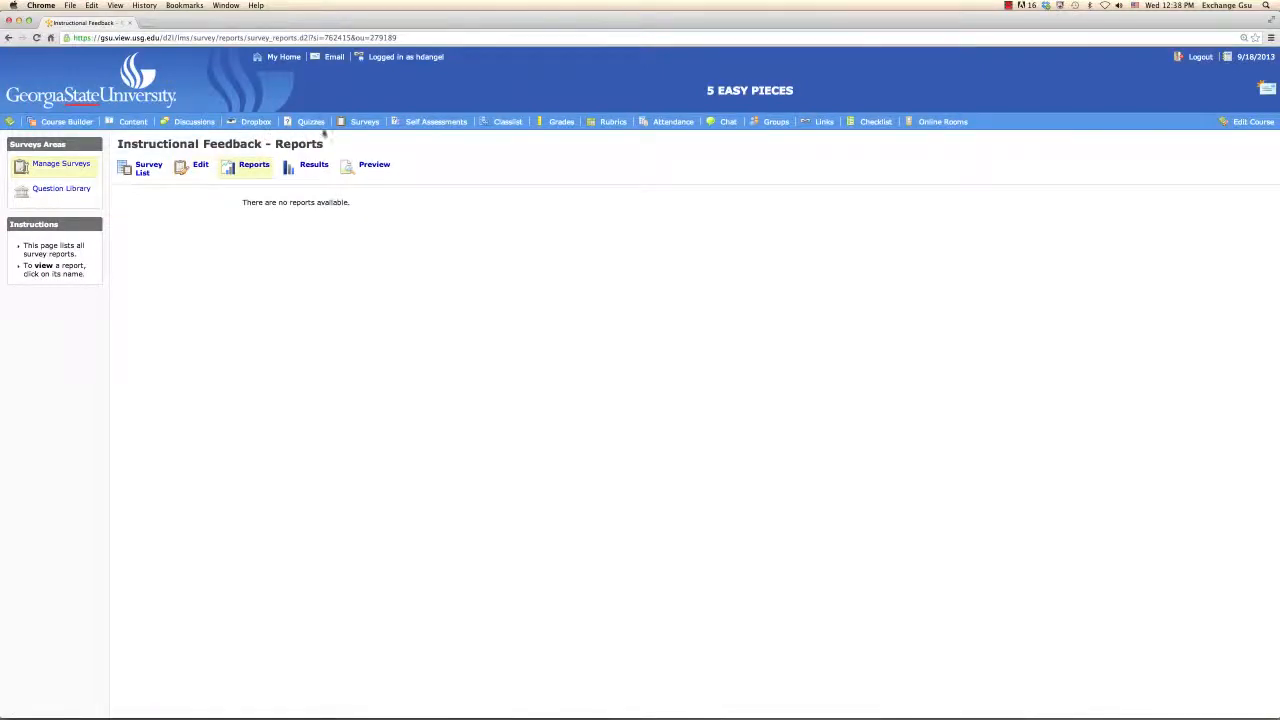
# Step: Open the overall results of the Group Instructional Feedback Technique survey and expand the responses to Questions 1 and 2
pyautogui.click(356, 124)
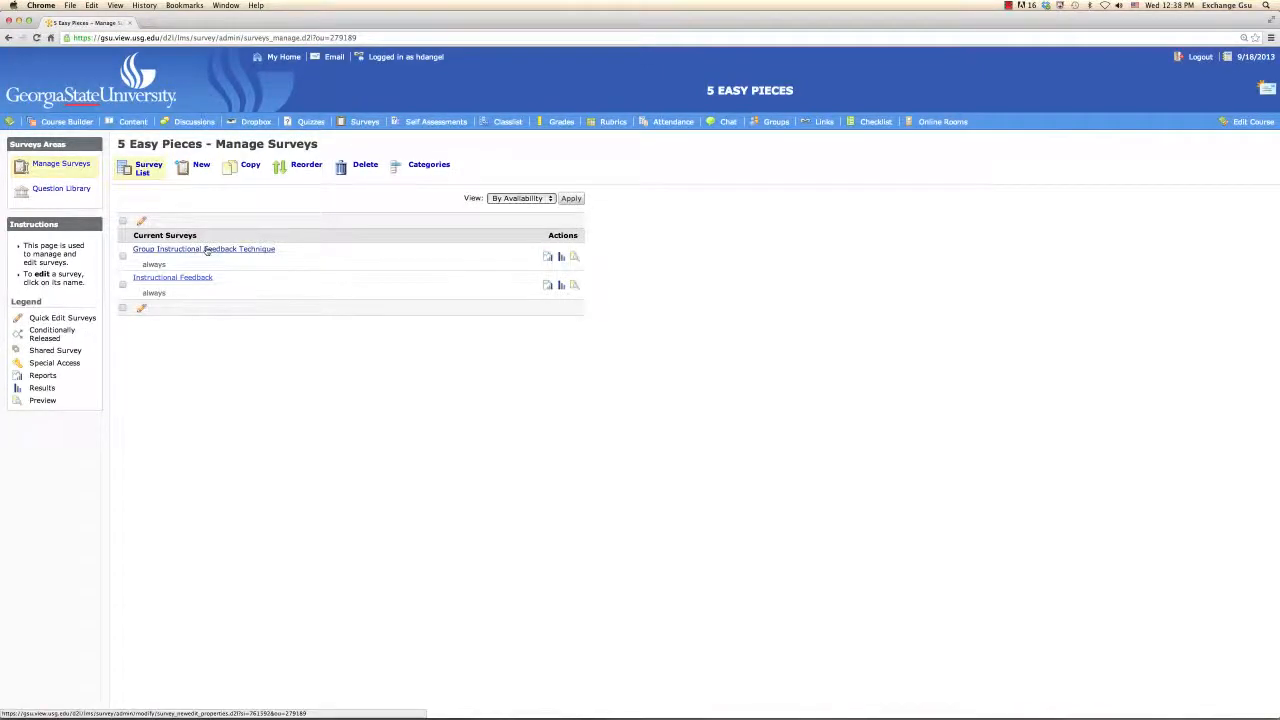
pyautogui.click(207, 250)
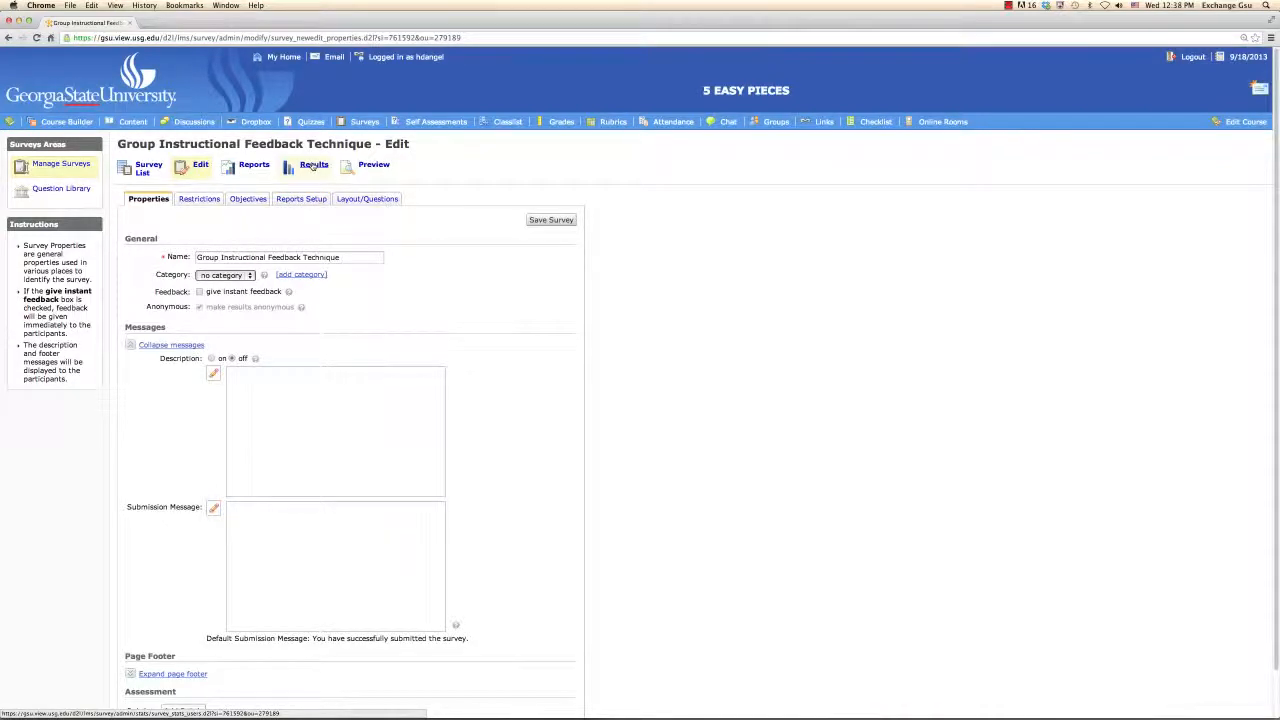
pyautogui.click(313, 165)
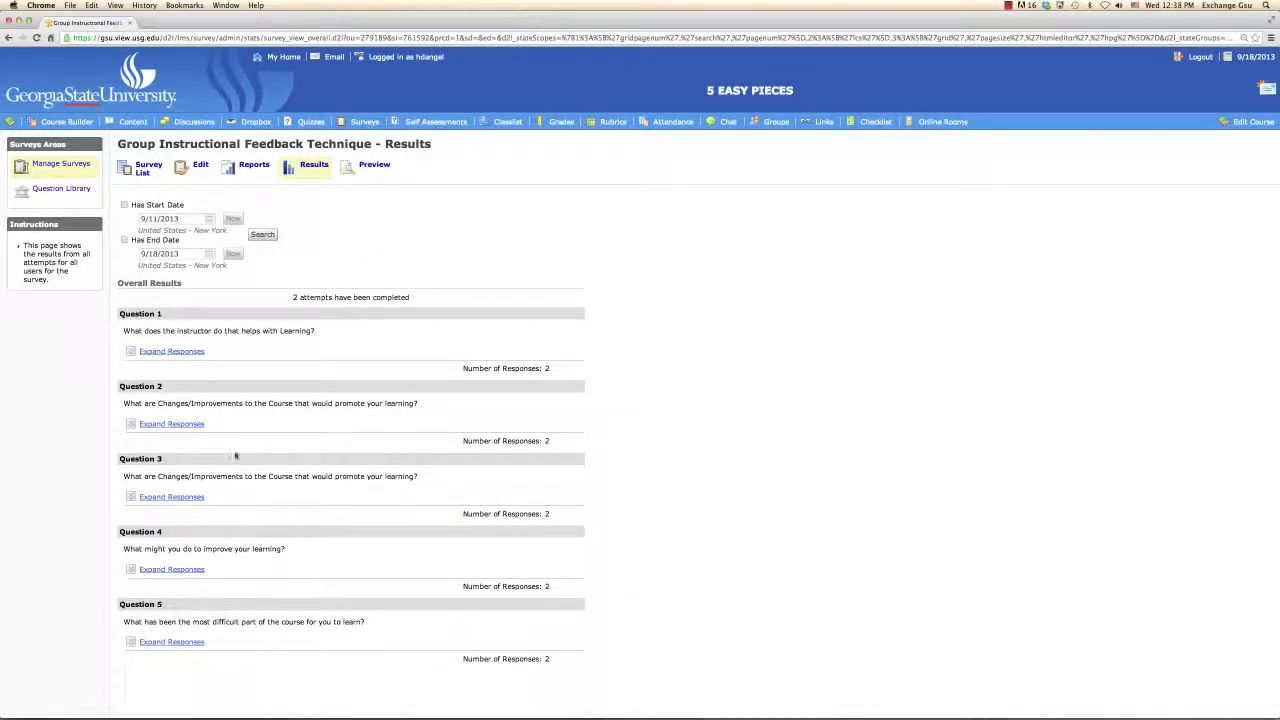
pyautogui.click(184, 354)
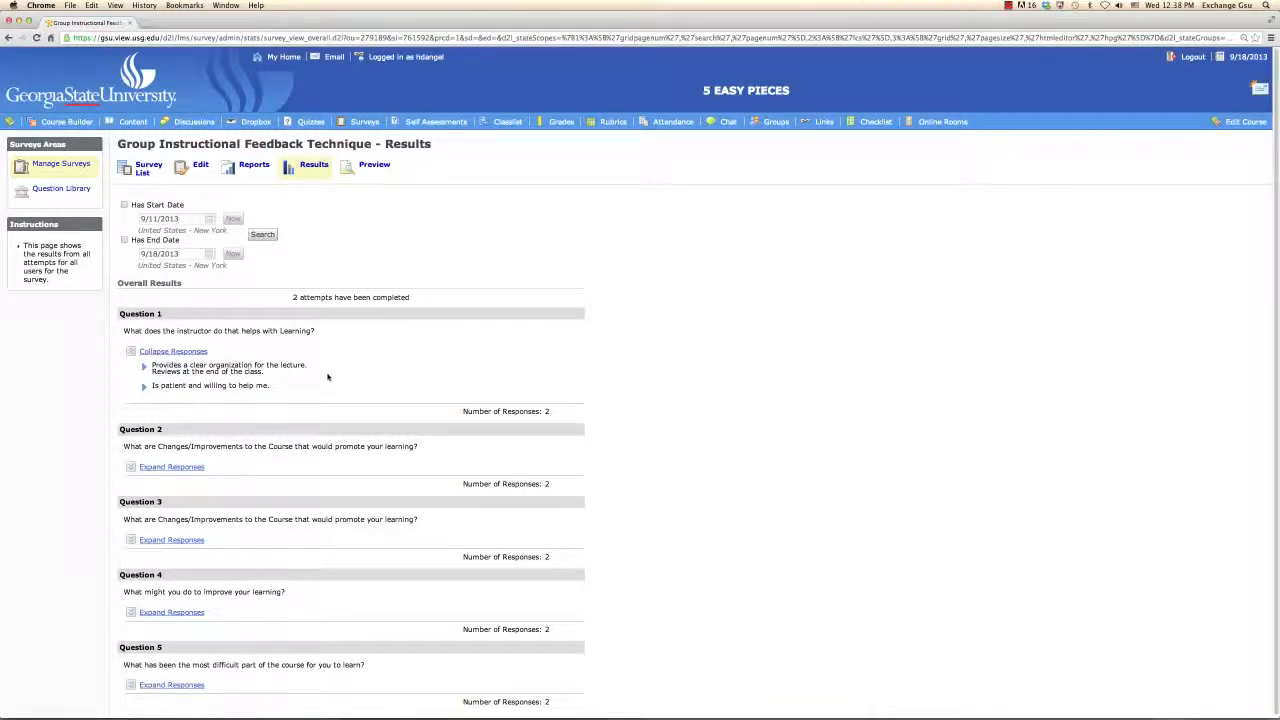
pyautogui.click(184, 468)
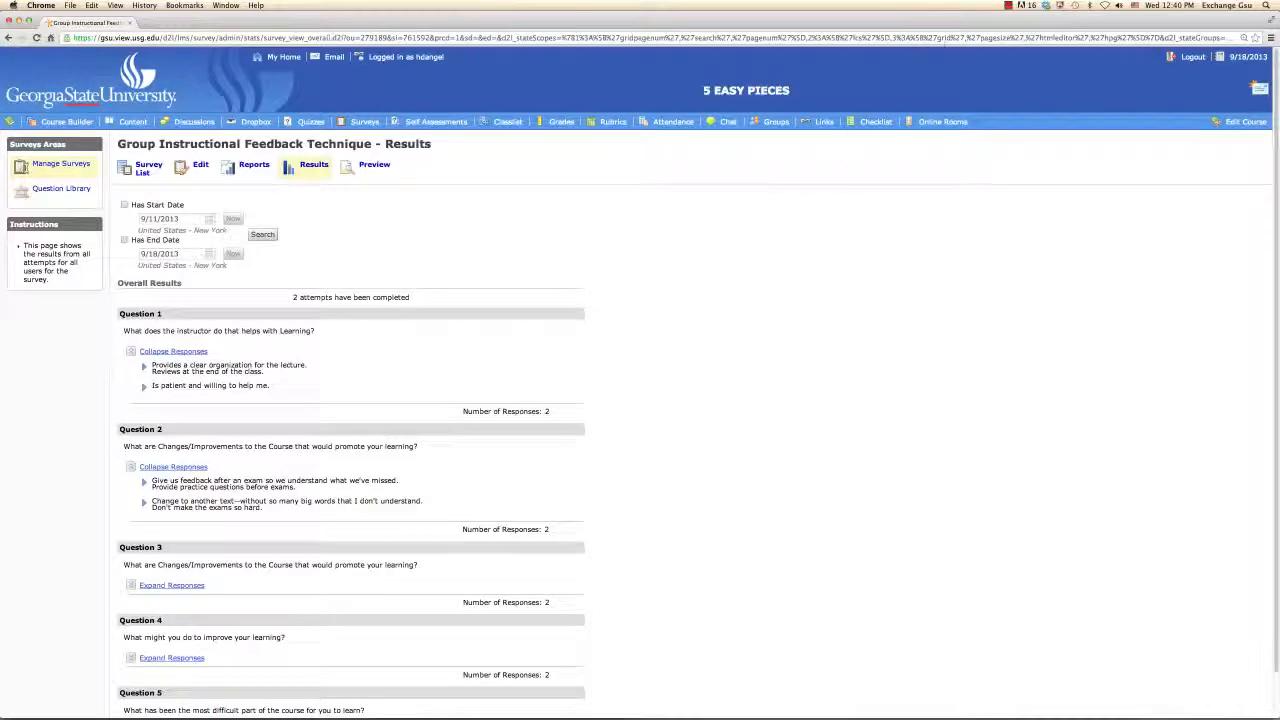
pyautogui.click(1008, 6)
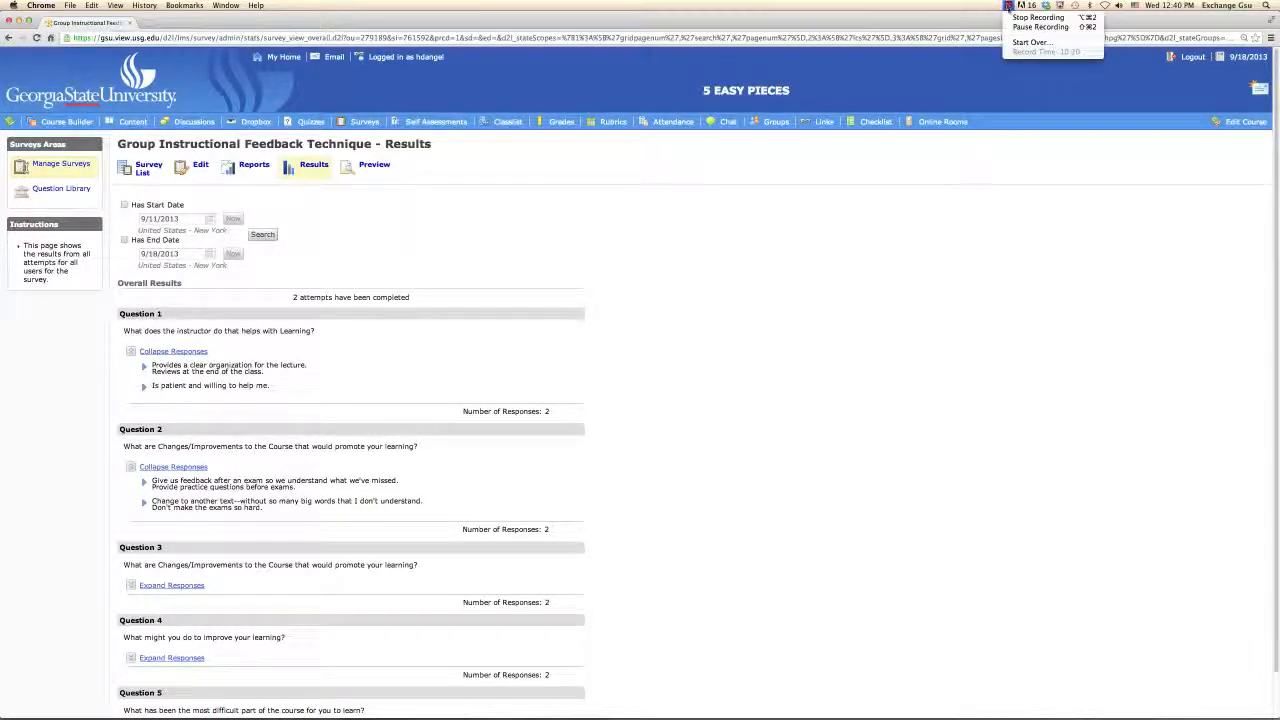
pyautogui.click(1040, 17)
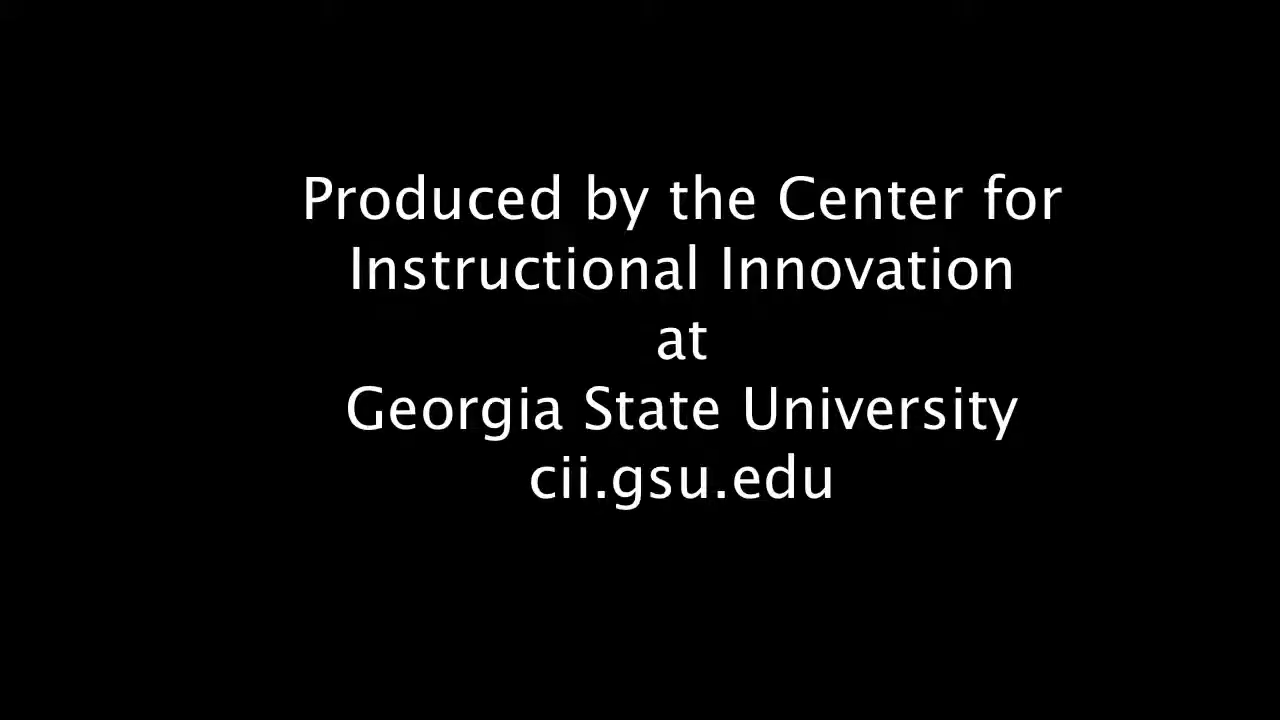